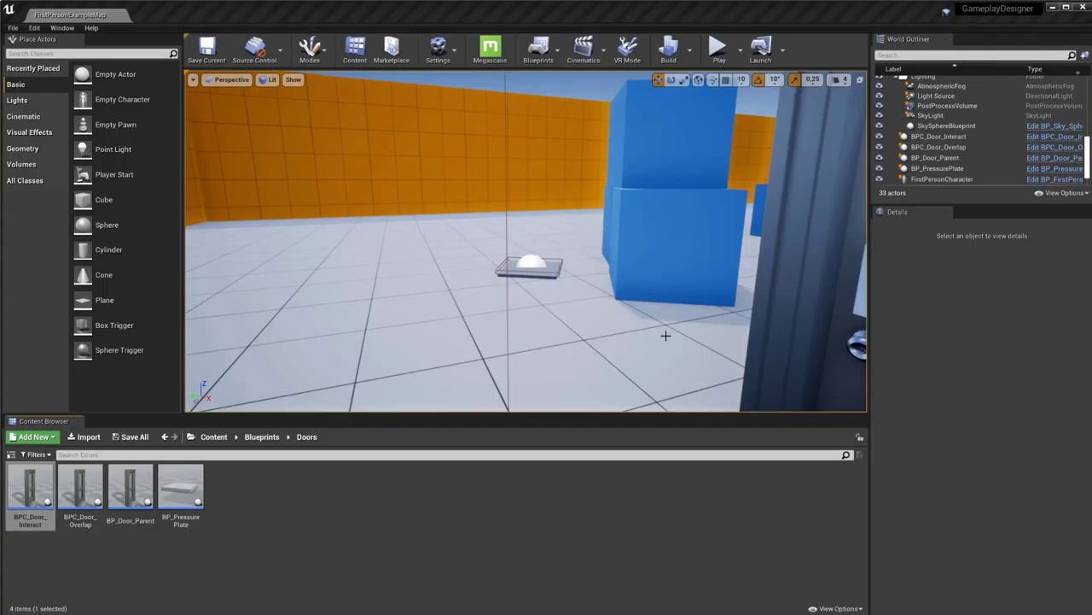
Go back up to the Blueprints folder using the Content Browser path bar
left_click(262, 437)
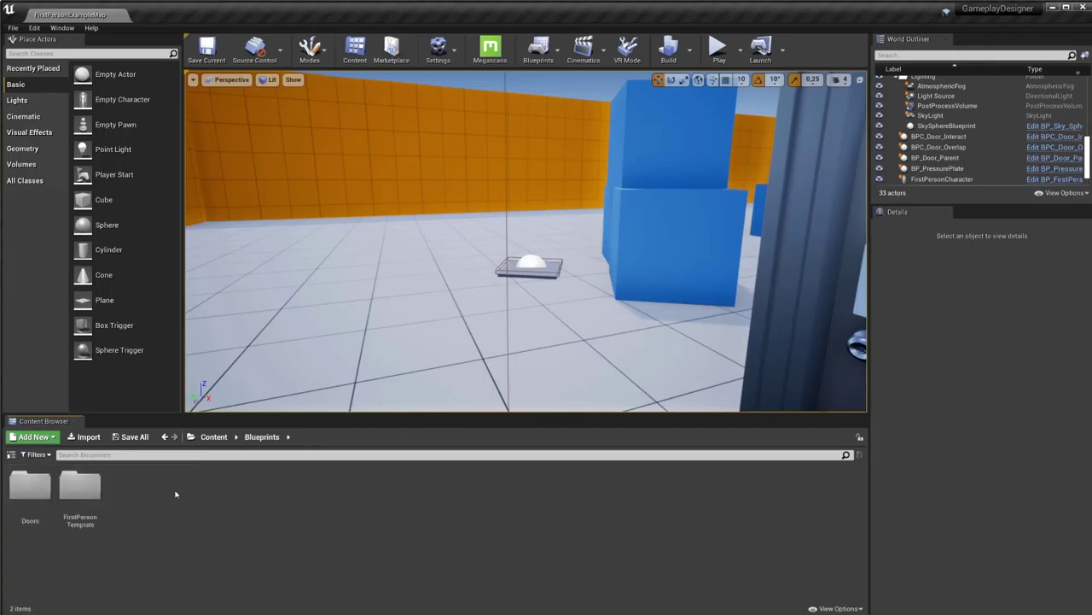
Inside the FirstPersonTemplate folder, add a Blueprint Interface asset named BPI_Interaction
double_click(85, 497)
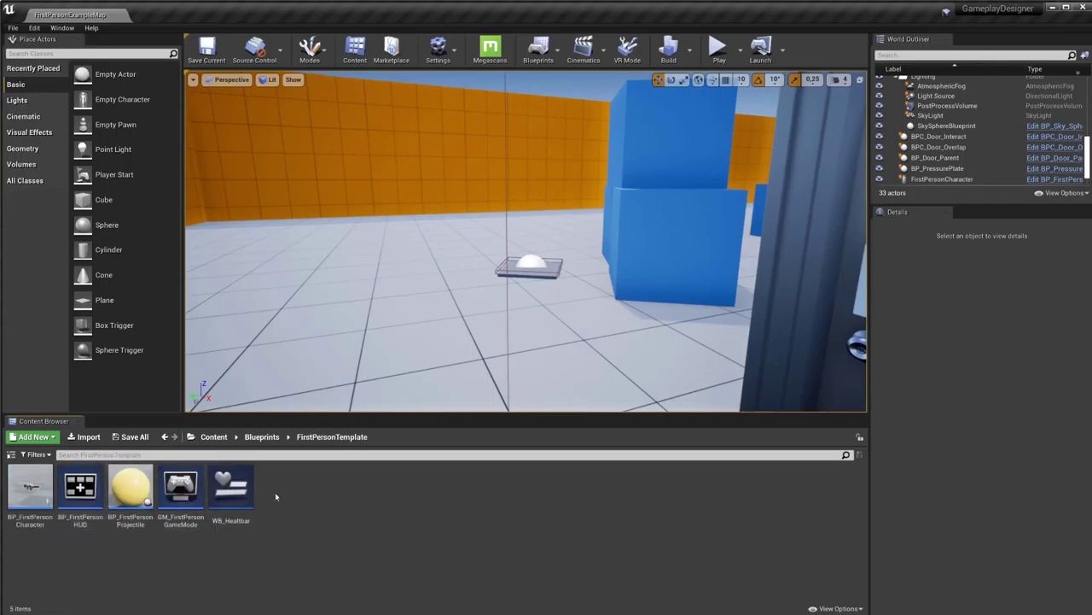
right_click(301, 494)
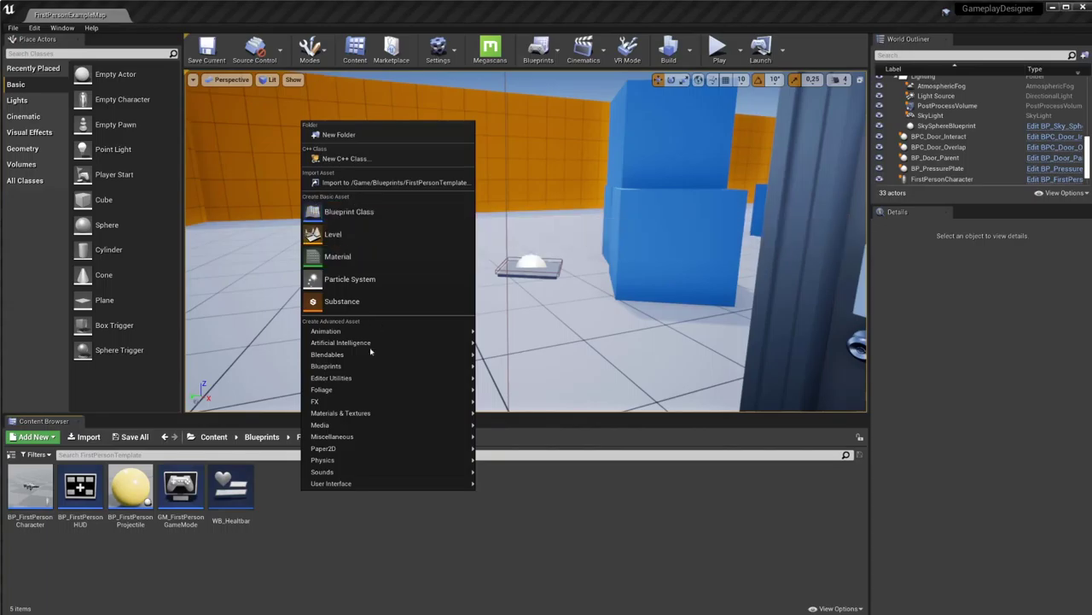
mouse_move(388, 365)
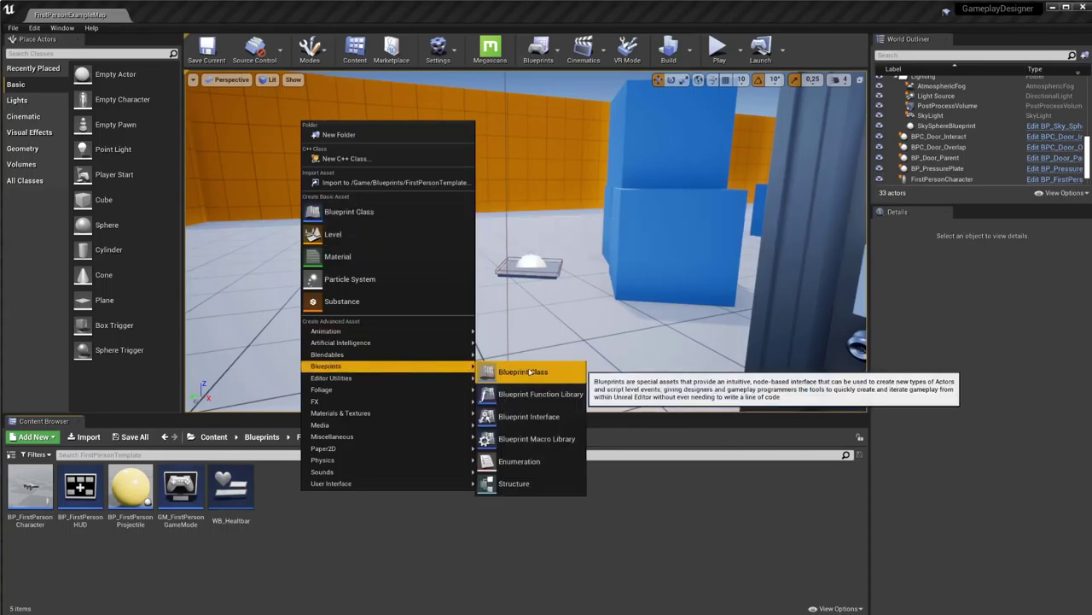
left_click(547, 417)
type("BPI_Interaction")
key("Return")
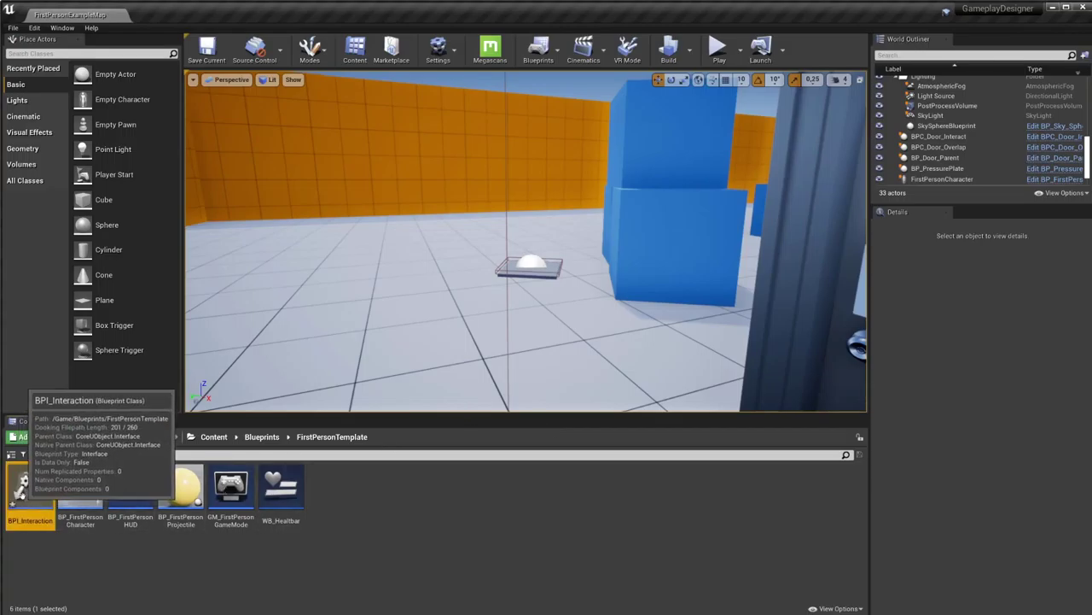
Open BPI_Interaction and rename its default function to Interact
double_click(30, 490)
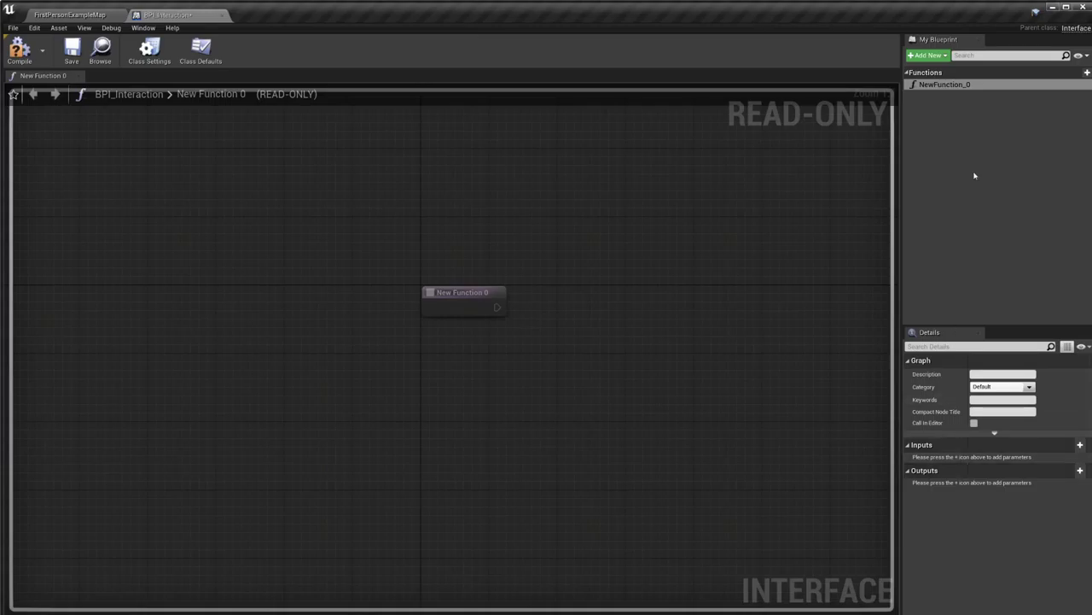
left_click(972, 86)
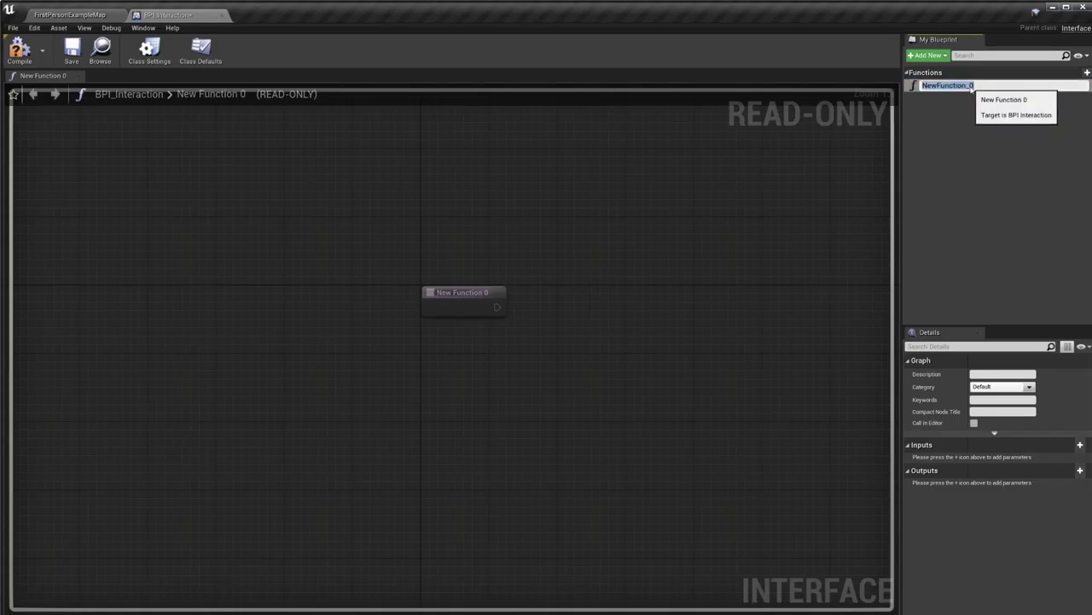
type("Interact")
key("Return")
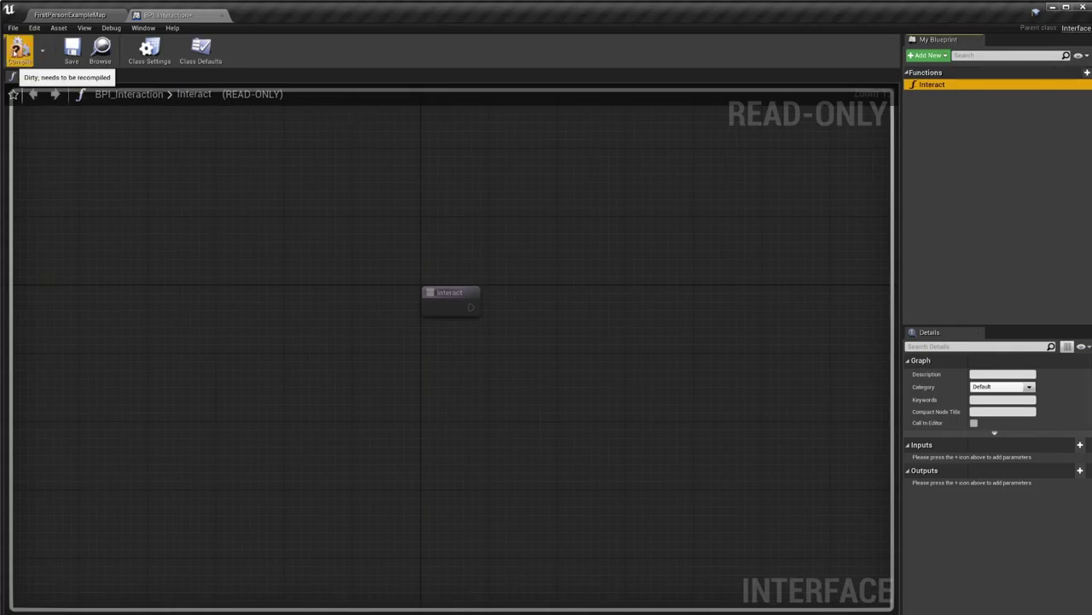
Compile and save BPI_Interaction, then return to the FirstPersonExampleMap level
left_click(19, 50)
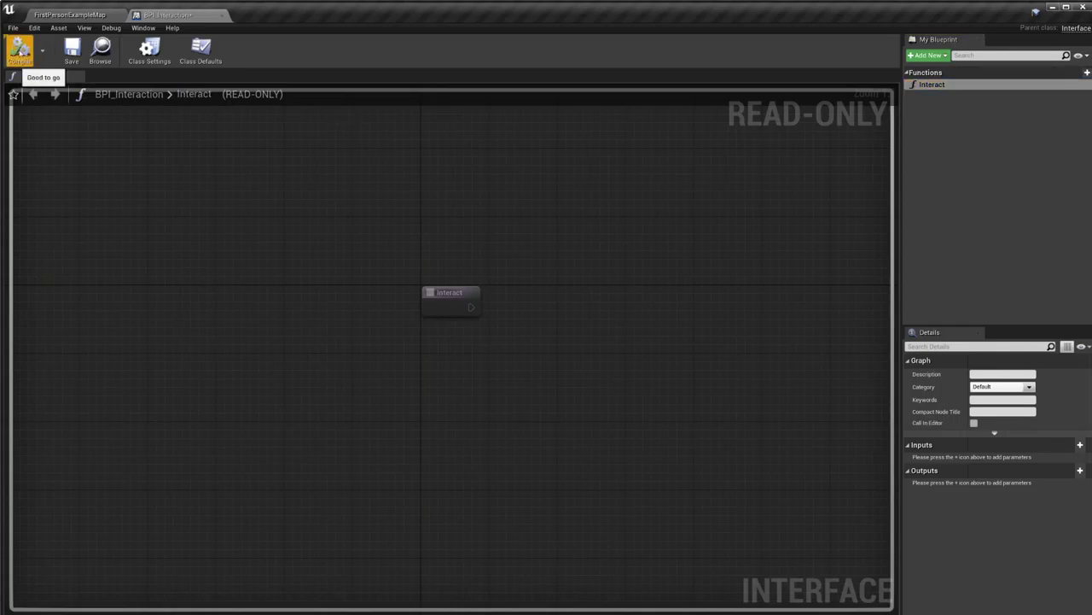
left_click(70, 53)
left_click(79, 17)
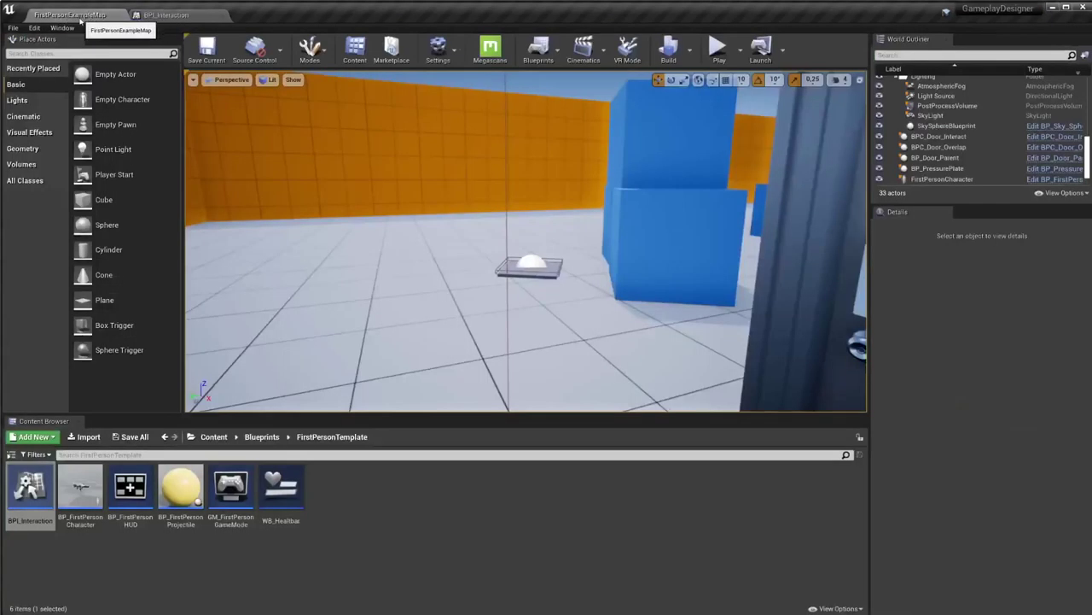
In Blueprints > Doors, create BPC_Door_Interface as a child class of BP_Door_Parent and open it
left_click(265, 439)
double_click(30, 485)
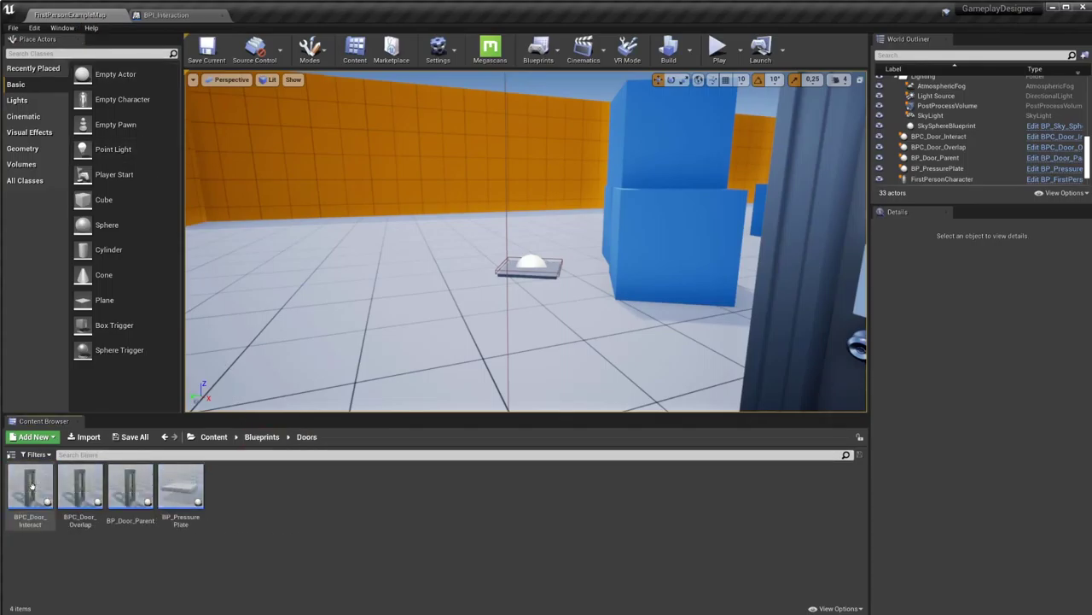
right_click(134, 482)
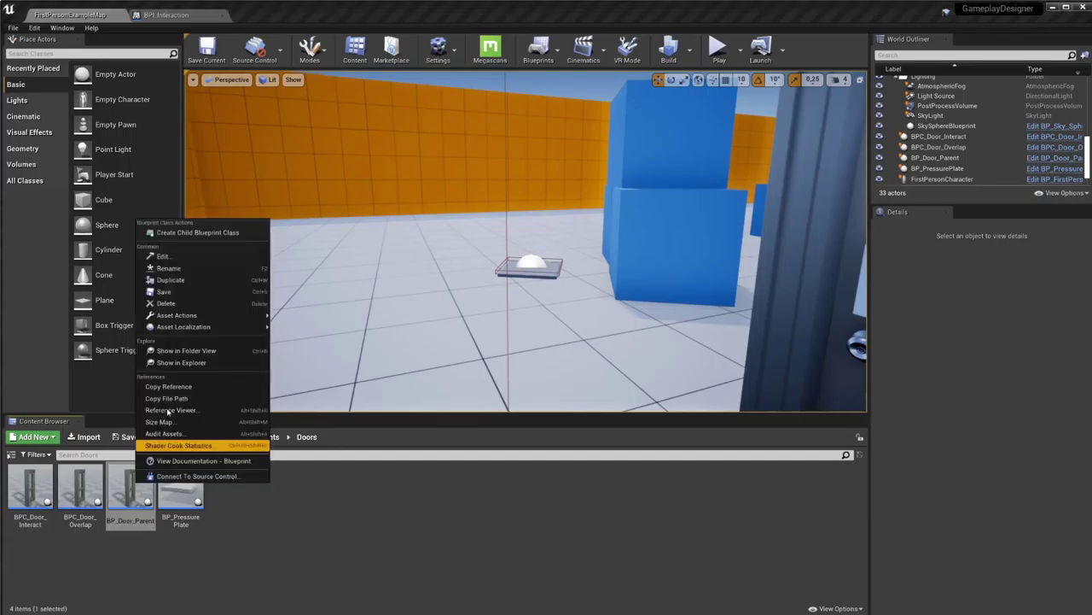
left_click(204, 233)
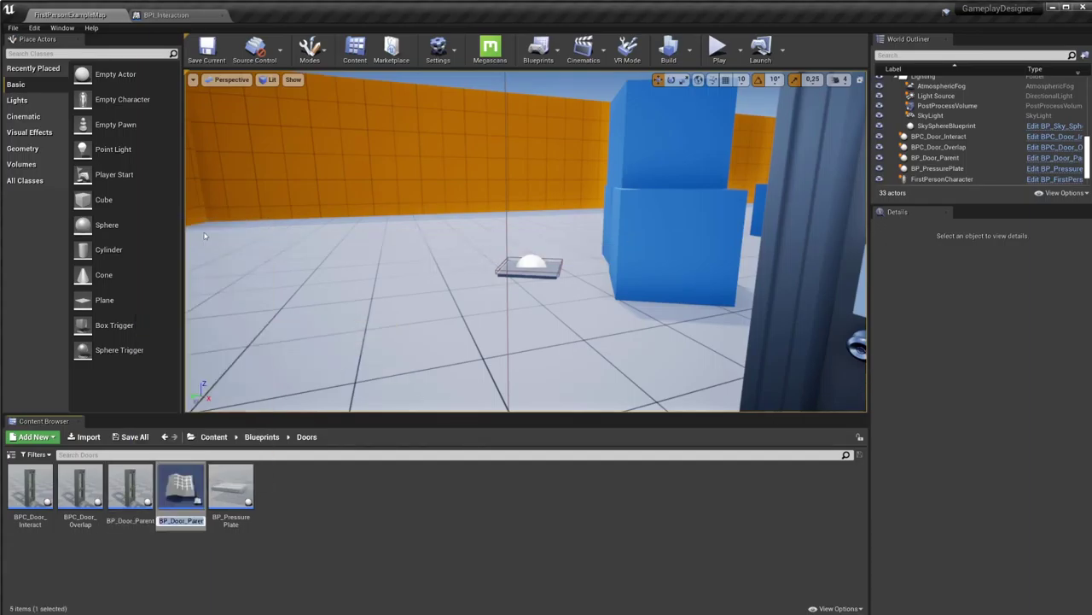
type("BPC_Door_")
type("Interface")
key("Return")
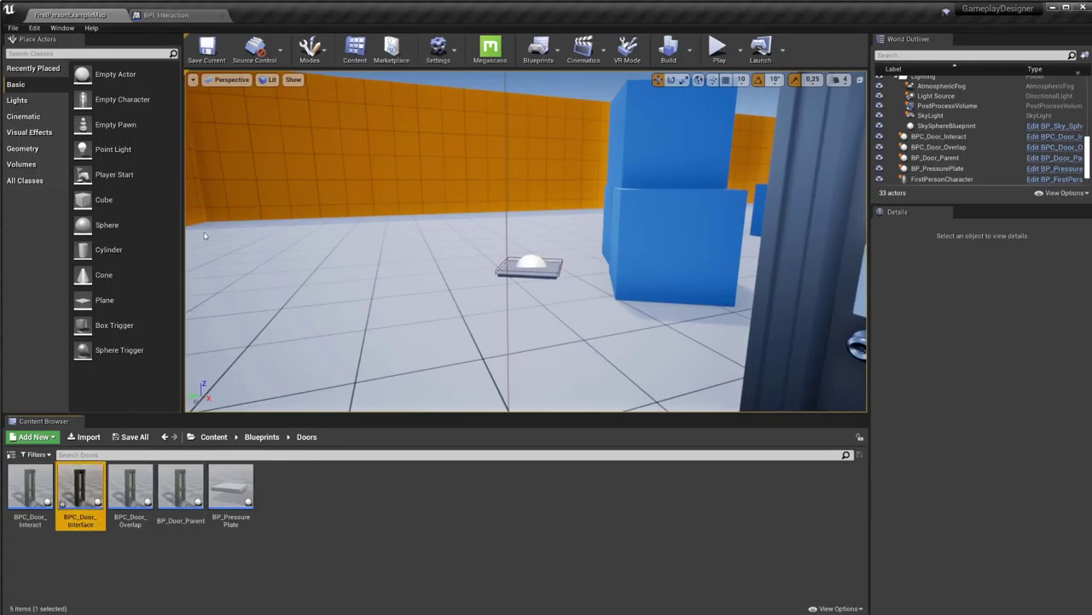
key("Return")
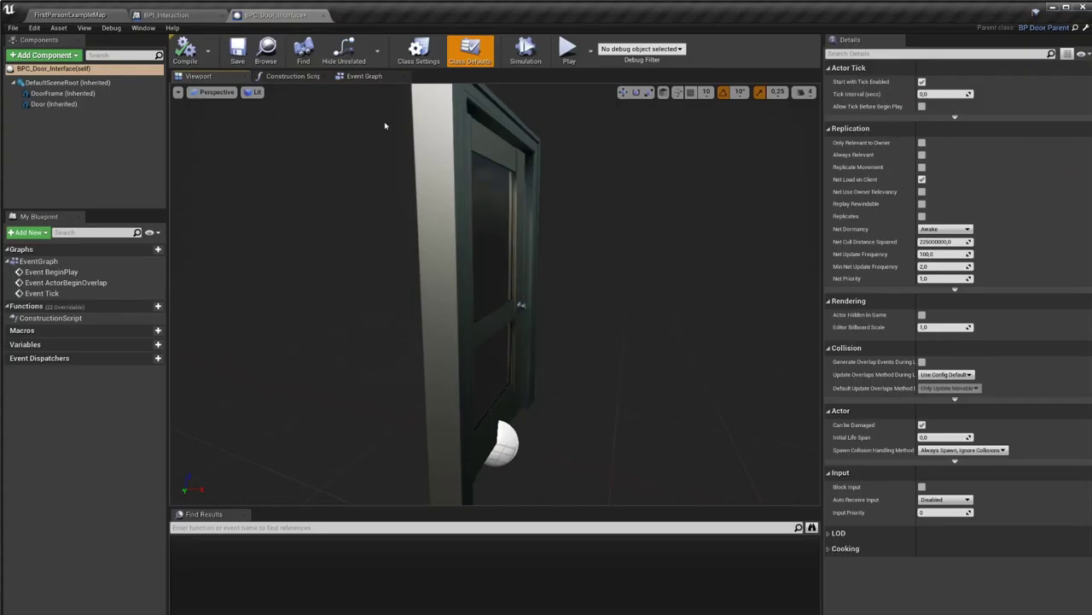
Add BPI_Interaction to the door's implemented interfaces via Class Settings, exposing its Interact function
left_click(433, 61)
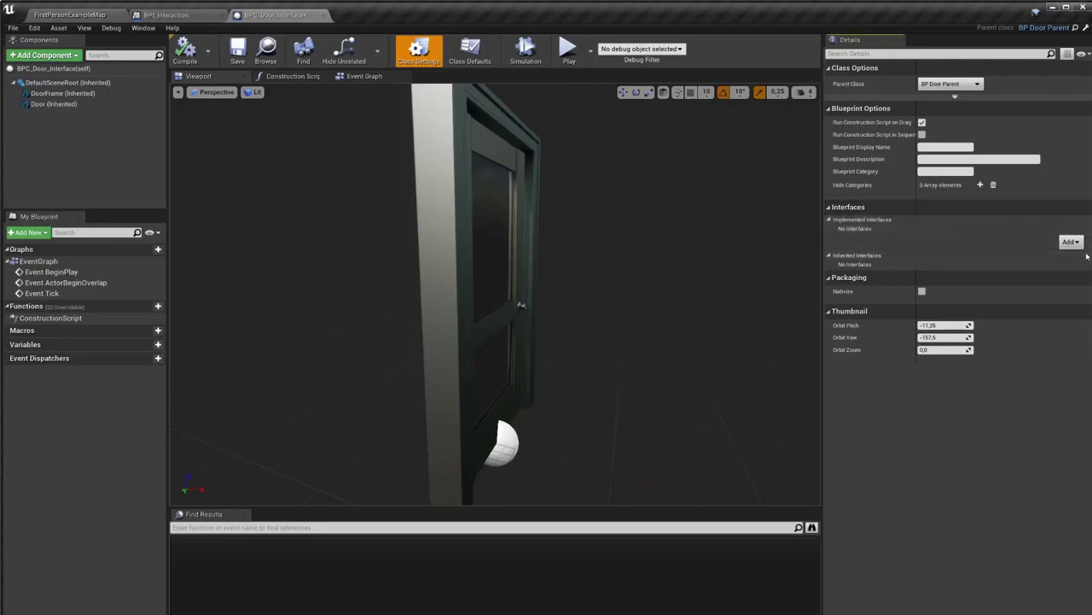
left_click(1070, 241)
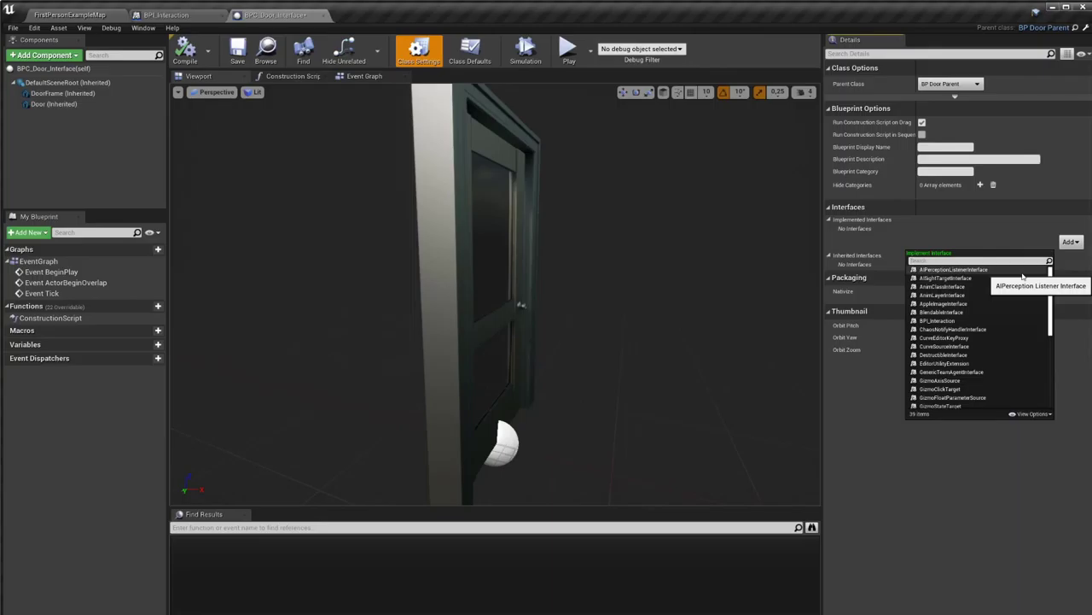
type("interact")
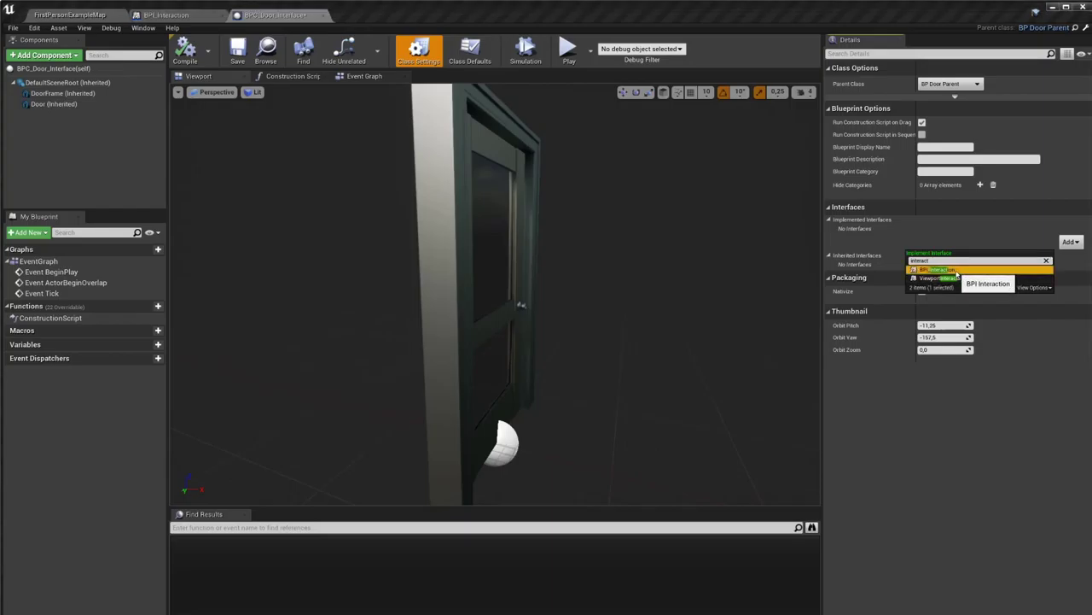
left_click(957, 271)
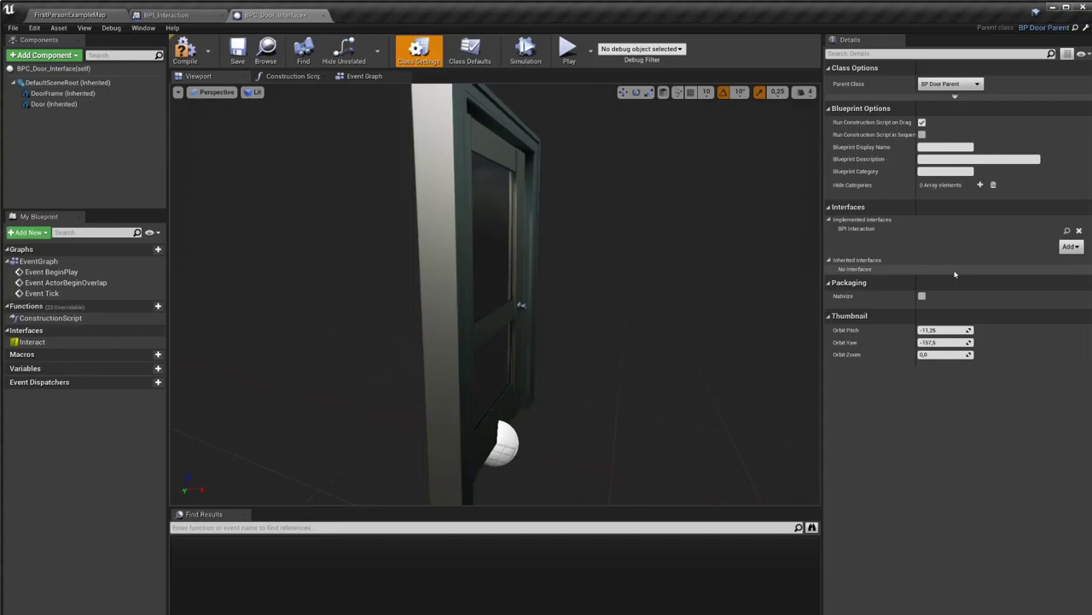
right_click(46, 344)
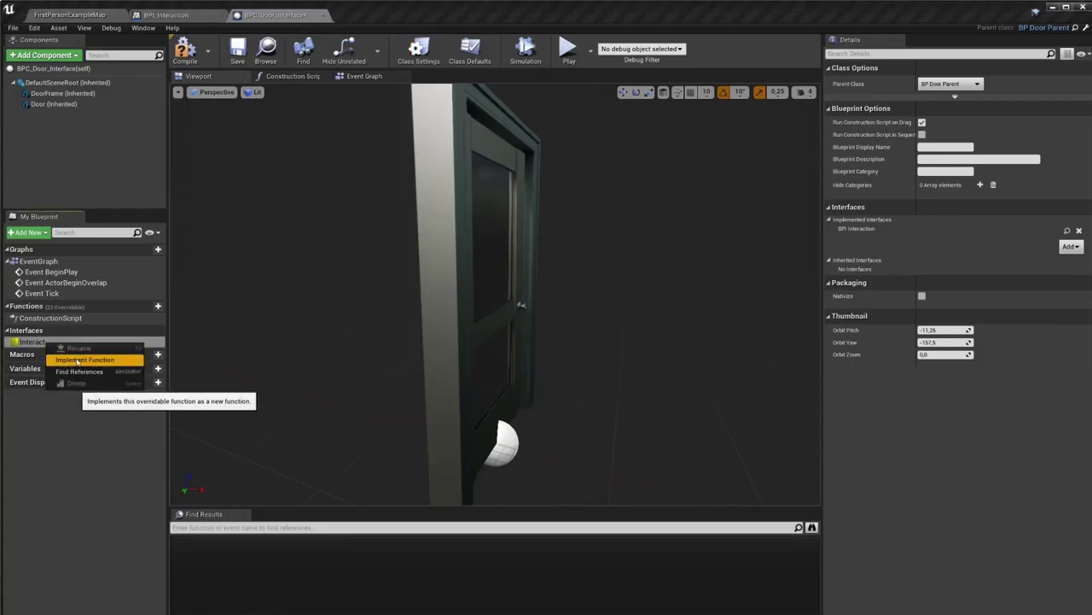
Add an Event Interact node and feed it into a Flip Flop
left_click(77, 360)
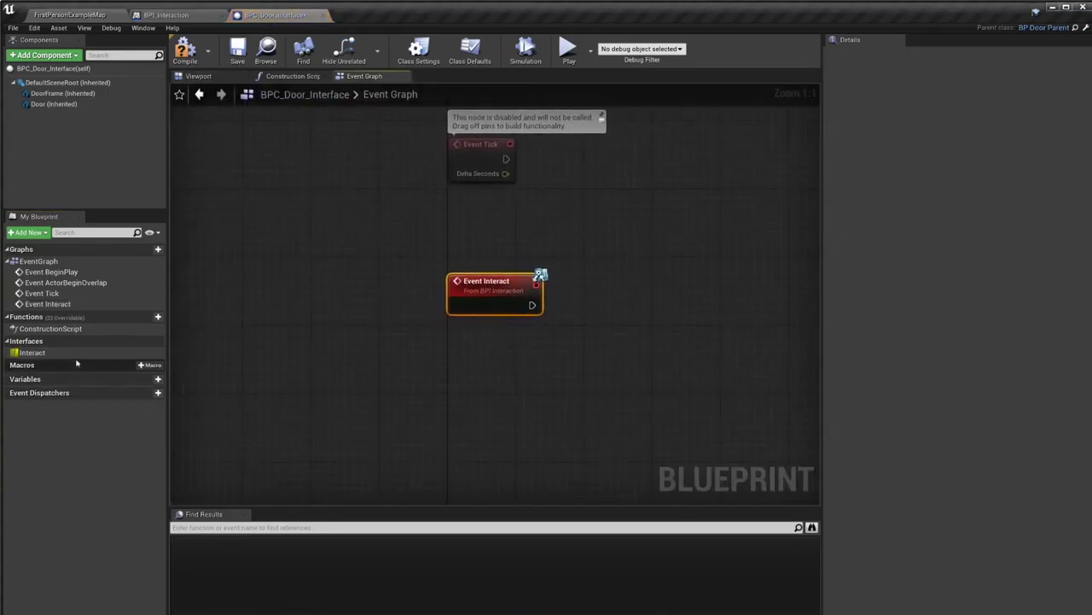
left_click(187, 51)
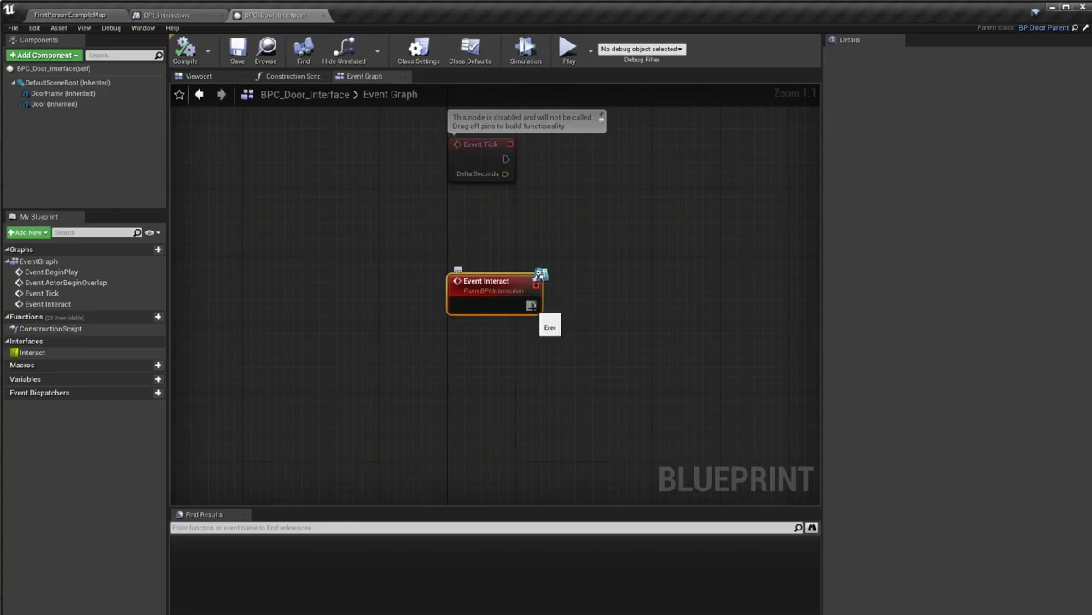
left_click_drag(533, 306, 572, 309)
type("fl")
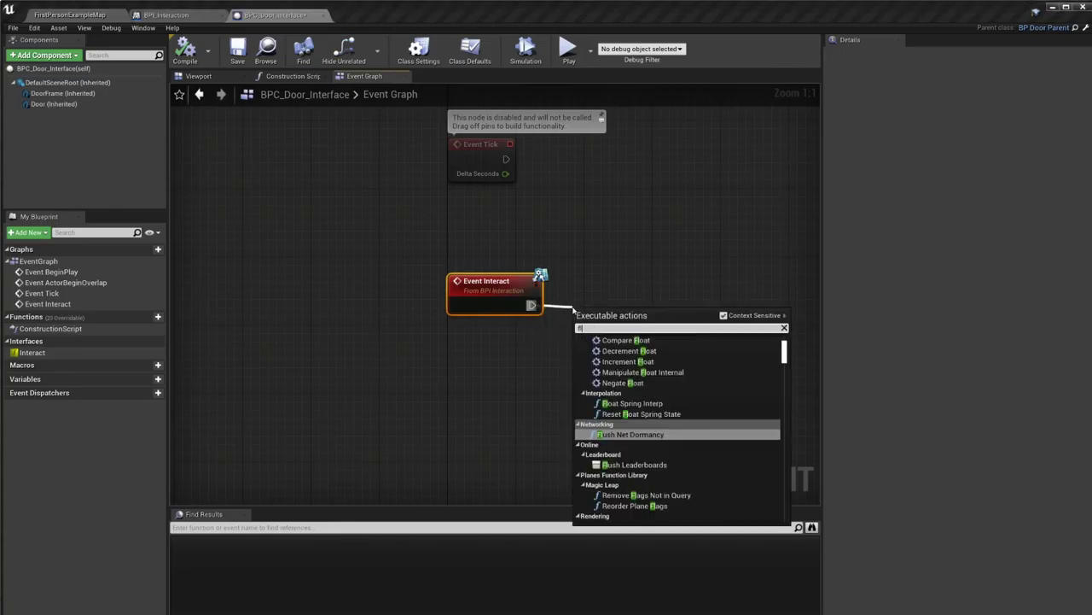
type("ipf")
key("Return")
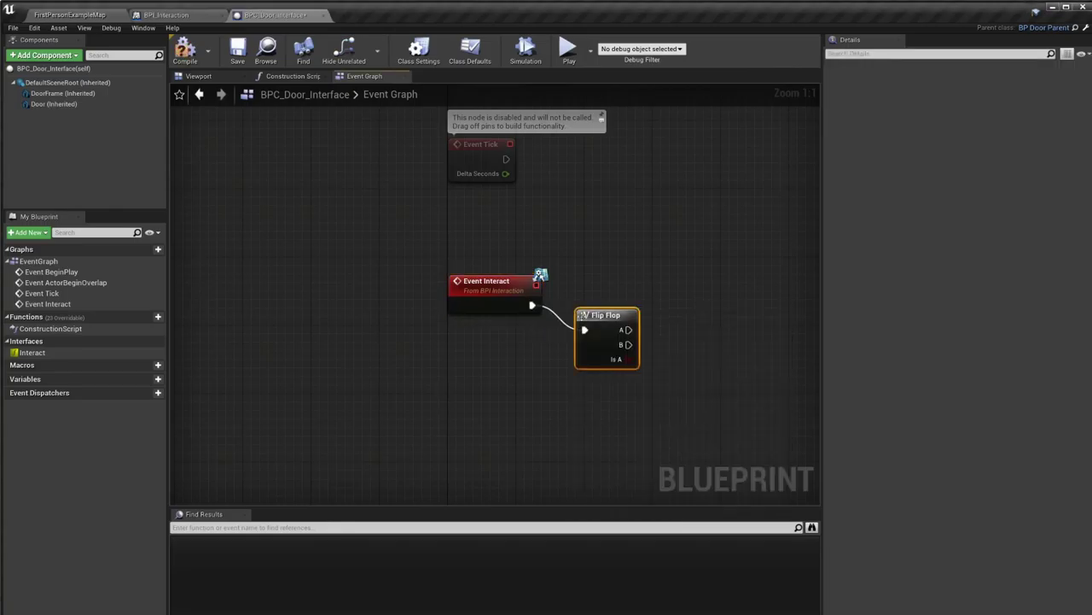
Connect Flip Flop output A to Open Door and output B to Close Door
mouse_move(597, 315)
left_mouse_down()
mouse_move(589, 289)
mouse_move(677, 297)
left_mouse_up()
type("open d")
key("Return")
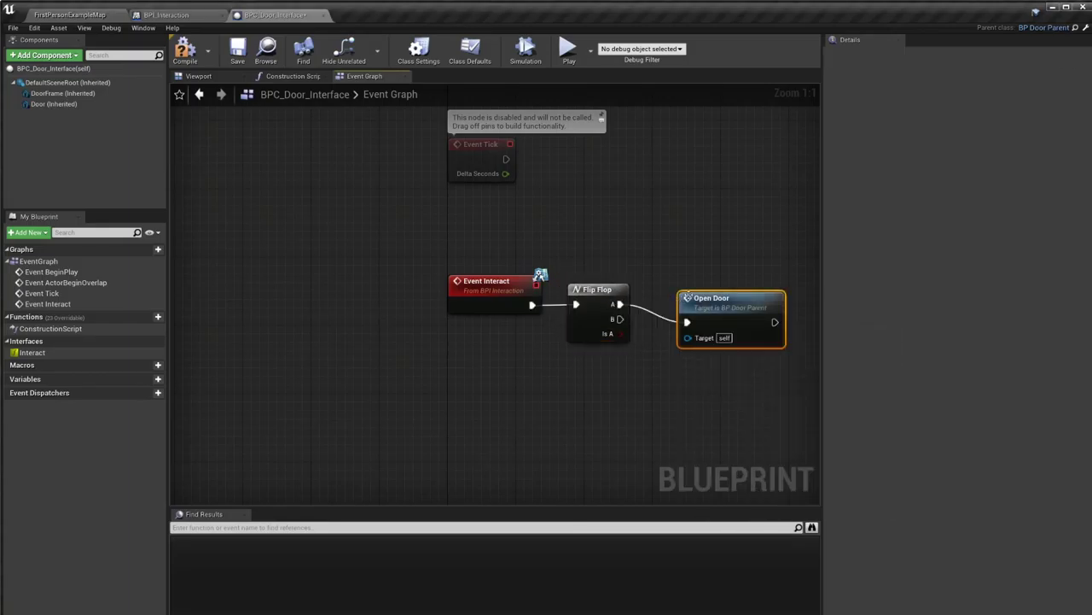
left_click_drag(707, 298, 699, 265)
left_click_drag(621, 319, 671, 349)
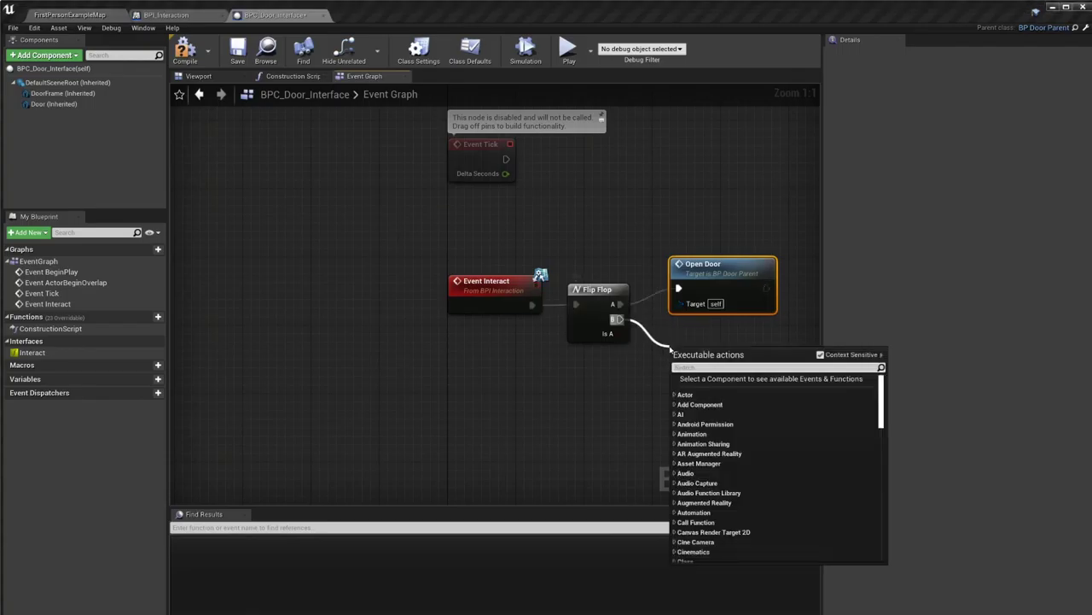
type("close door")
key("Return")
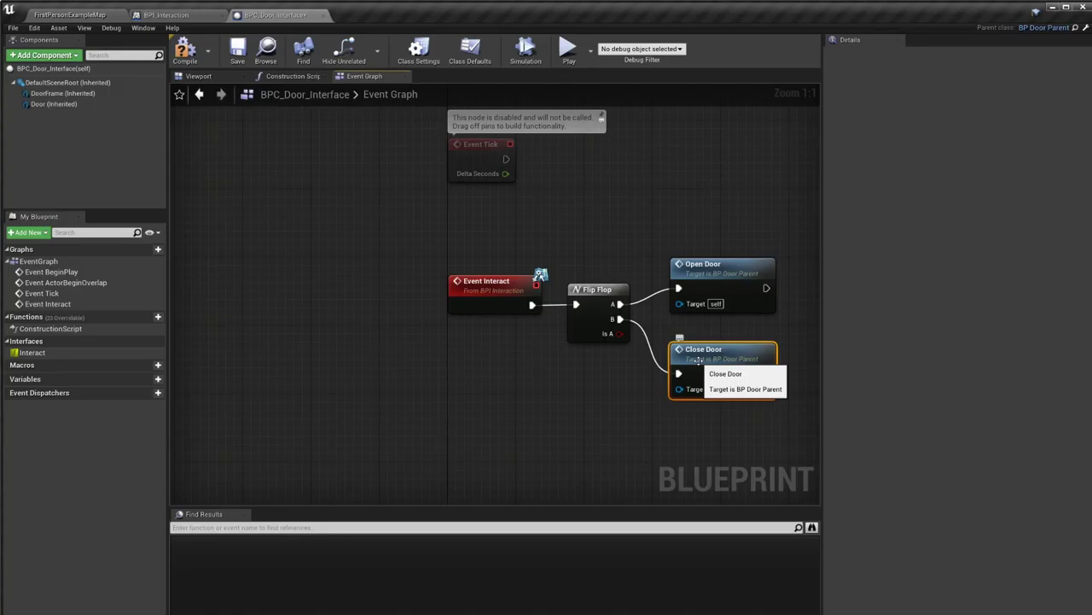
Compile and save the BPC_Door_Interface blueprint
left_click_drag(434, 254, 549, 335)
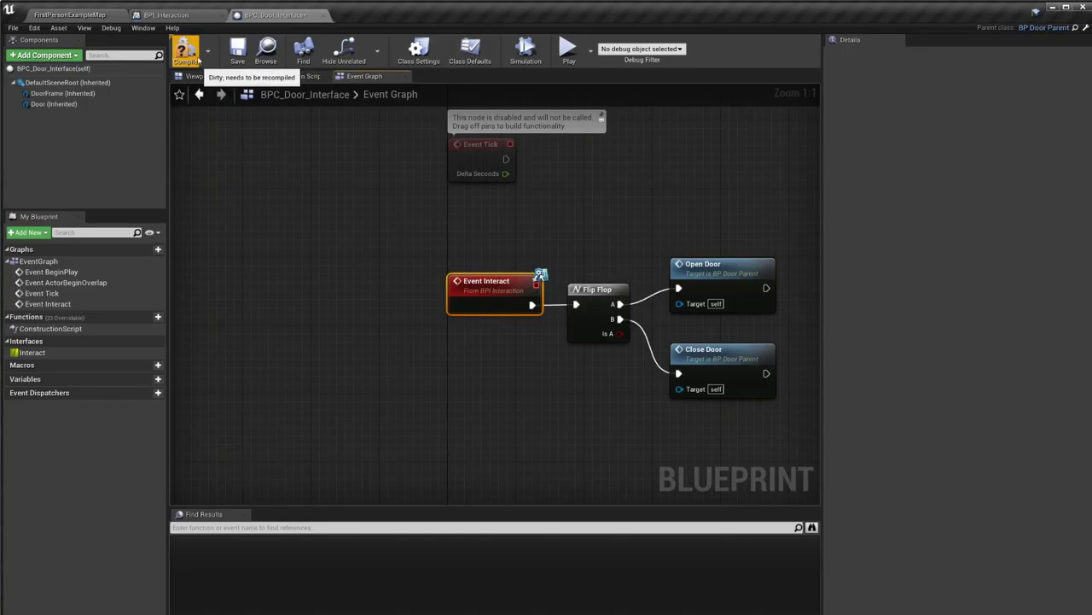
left_click(185, 51)
left_click(237, 52)
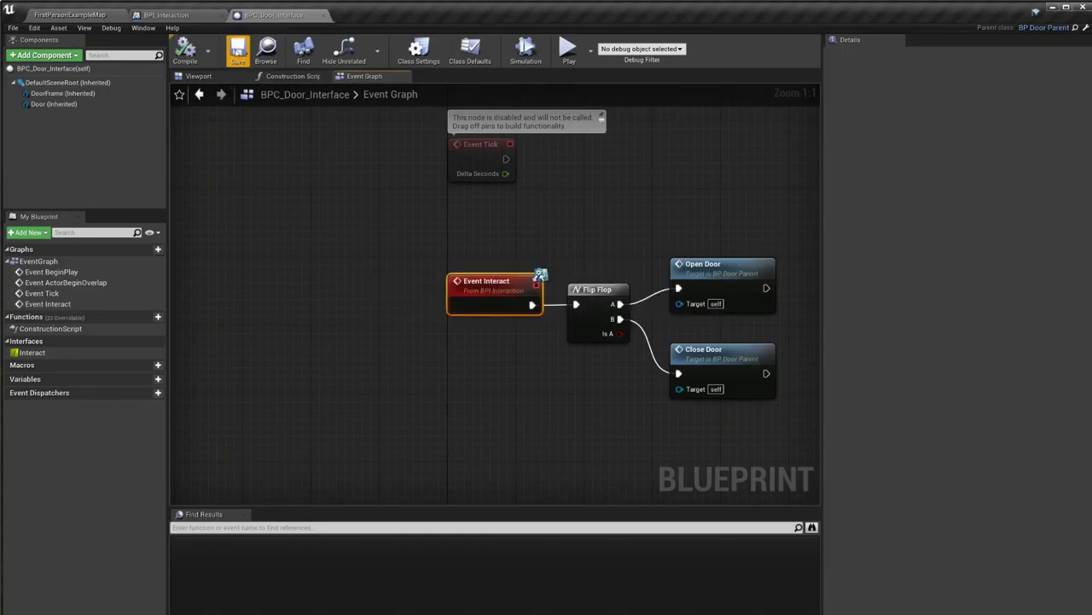
Open BP_FirstPersonCharacter from Blueprints > FirstPersonTemplate and look around its Event Graph
left_click(81, 15)
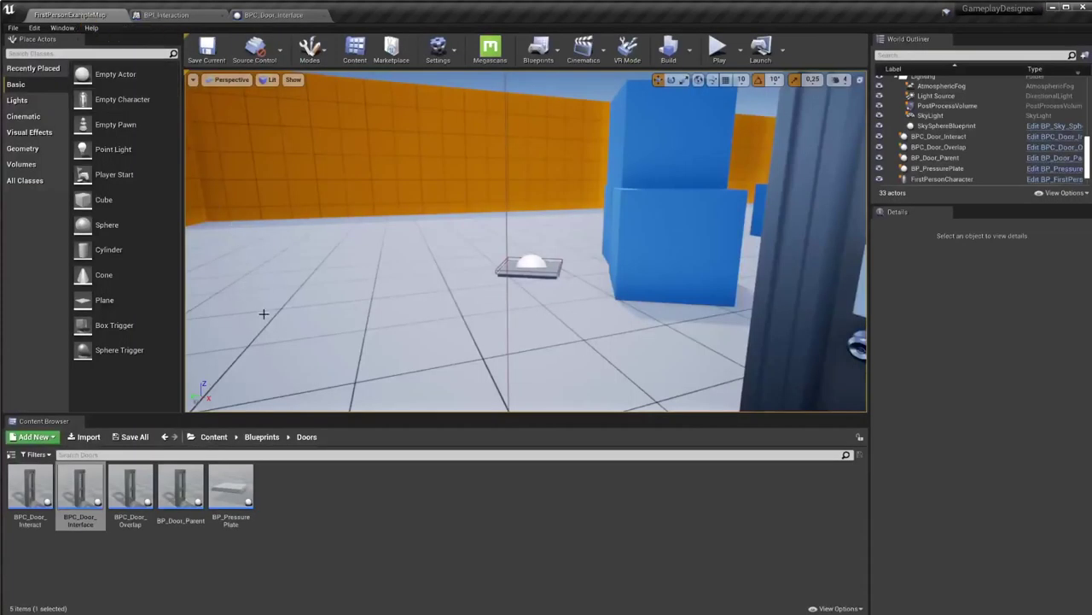
left_click(273, 438)
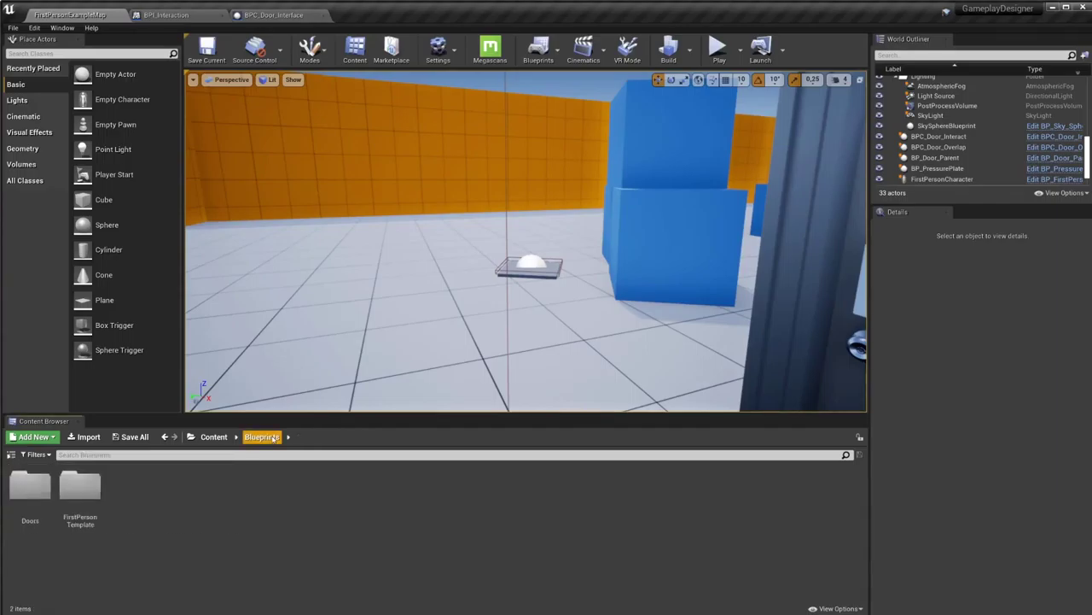
double_click(80, 487)
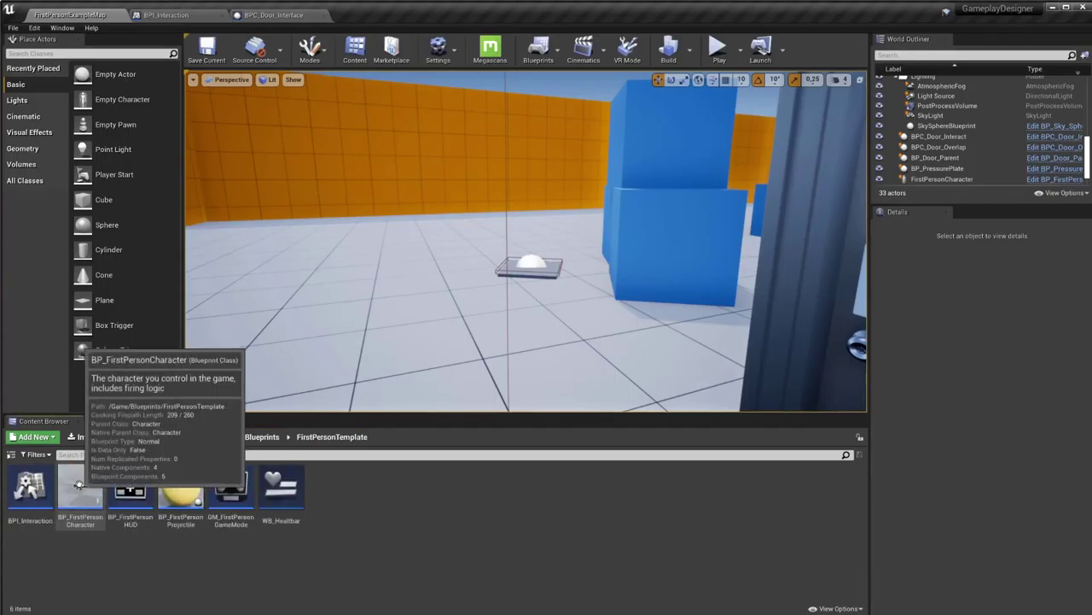
double_click(79, 484)
scroll(419, 239, "down", 3)
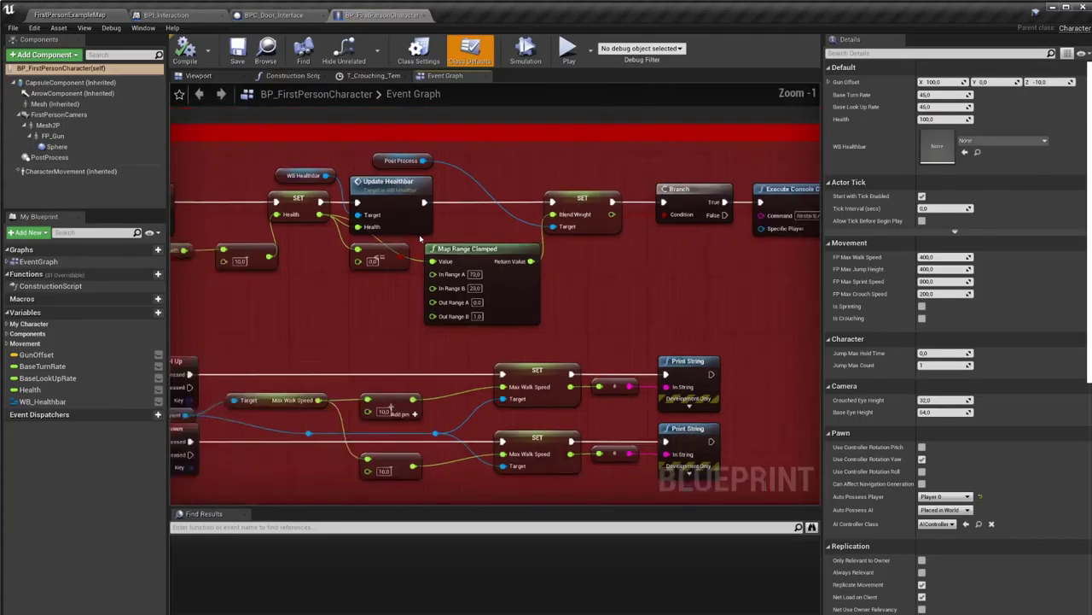
scroll(478, 252, "down", 5)
scroll(591, 264, "down", 2)
right_click_drag(590, 265, 441, 248)
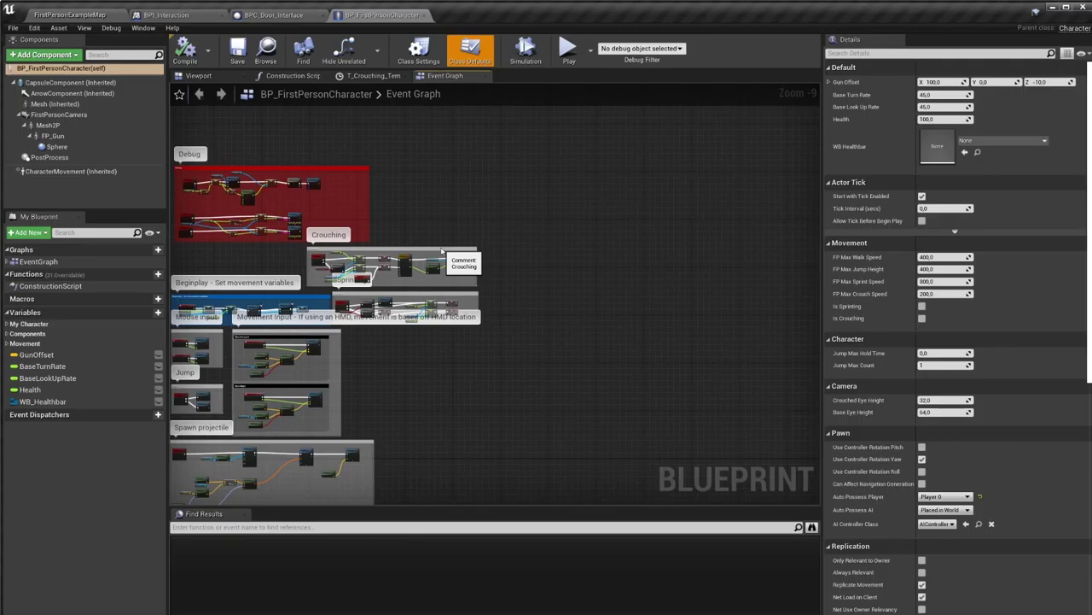
scroll(421, 285, "up", 2)
scroll(517, 261, "up", 2)
scroll(538, 275, "up", 2)
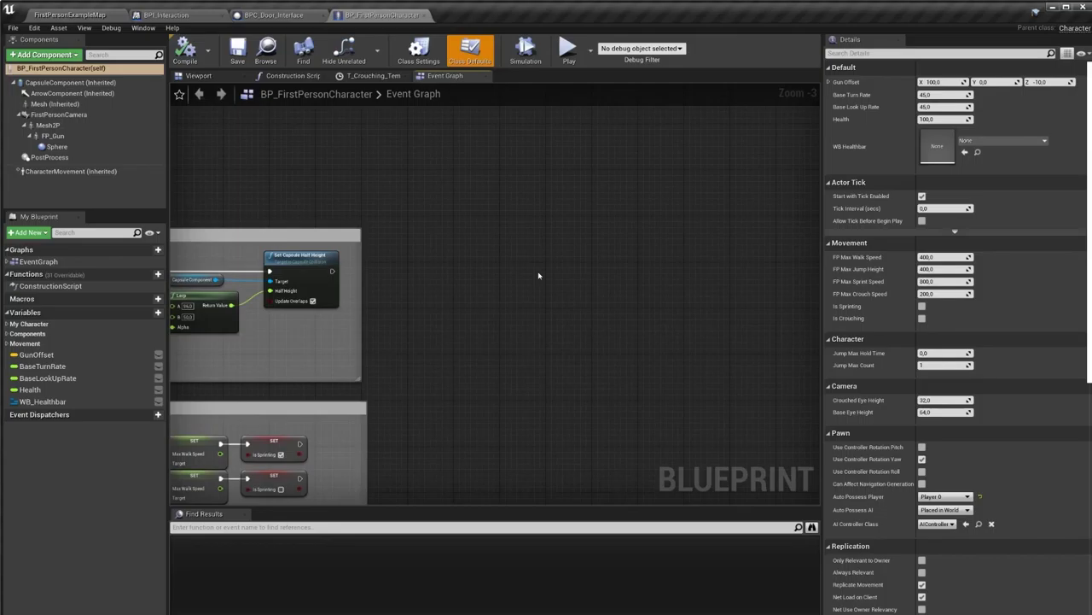
Add an InputAction Interact event node to the character's Event Graph
right_click(538, 275)
type("interact")
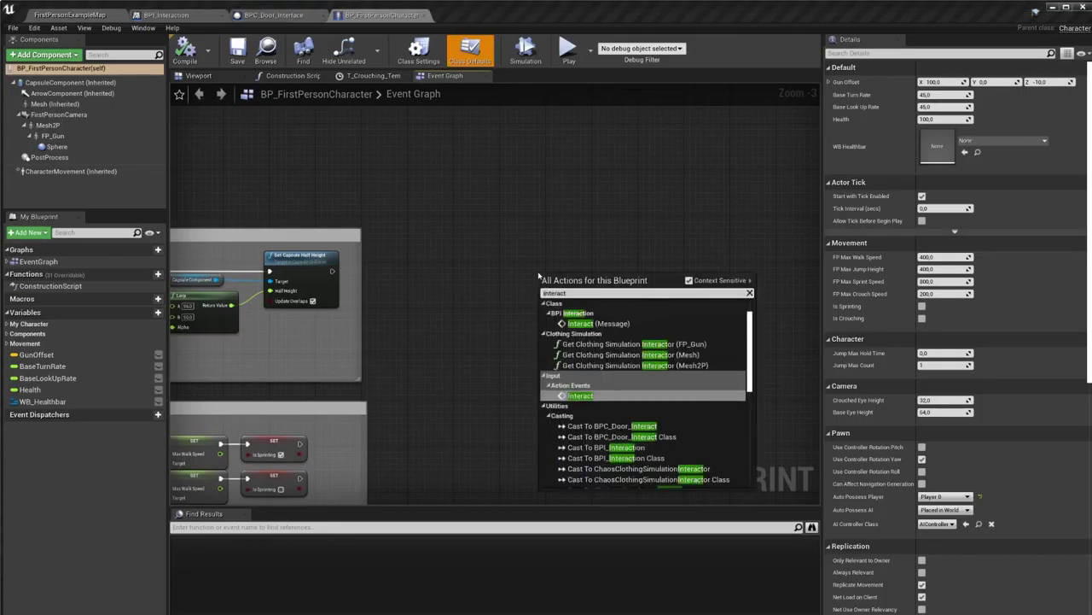
key("Return")
left_click_drag(563, 290, 530, 290)
right_click_drag(605, 303, 573, 297)
scroll(574, 296, "up", 3)
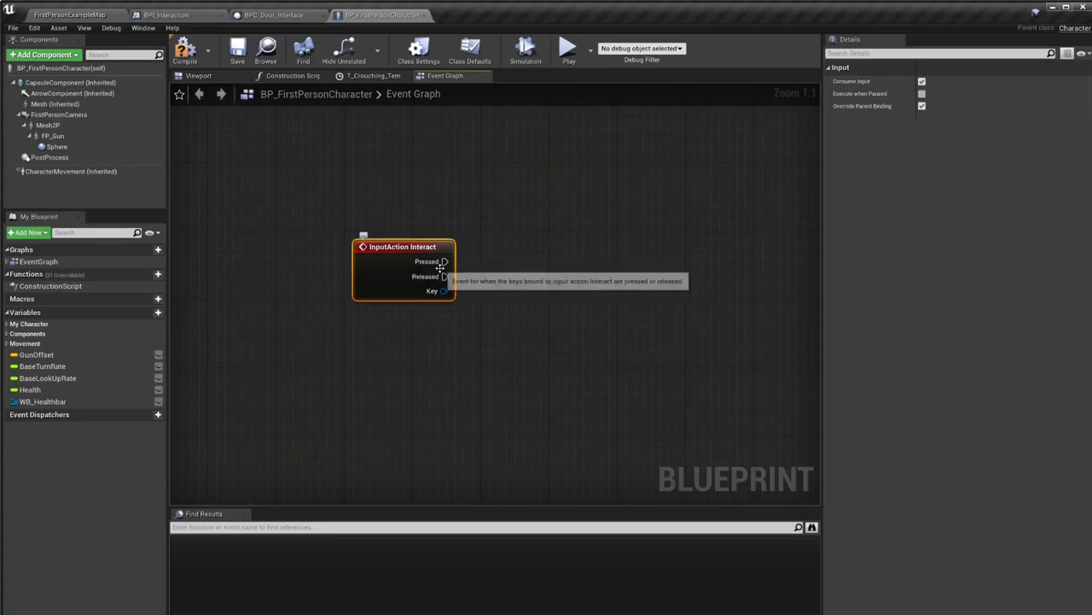
Wire a SphereTraceByChannel node from the Pressed output and select the FirstPersonCamera component
left_click_drag(444, 261, 584, 260)
type("sphere trace by channel")
left_click(646, 312)
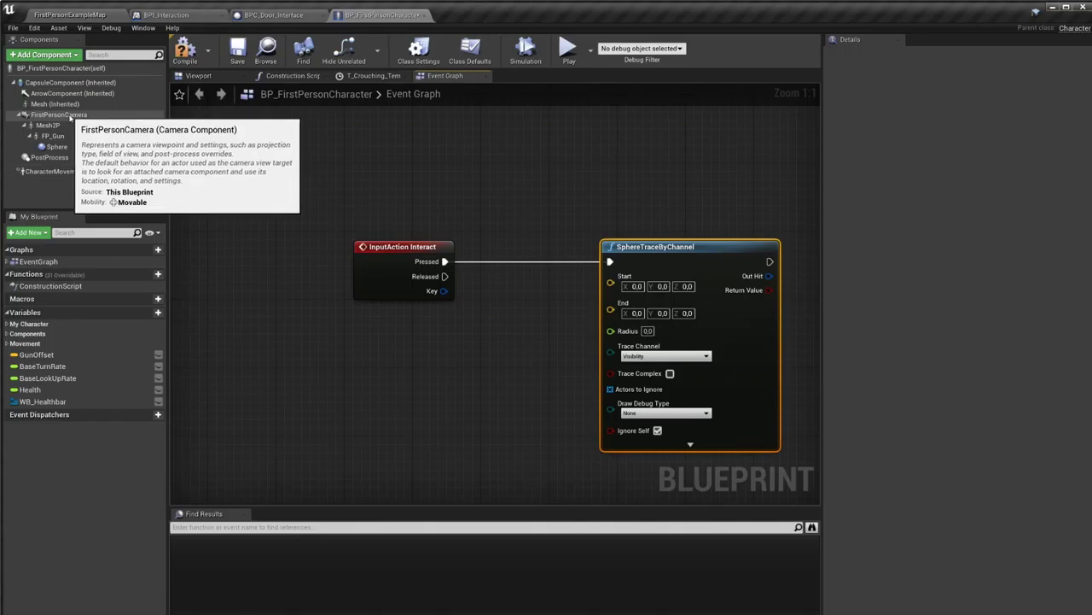
left_click(71, 116)
Place a FirstPersonCamera reference and wire its GetWorldLocation into the trace Start
mouse_move(72, 116)
left_mouse_down()
mouse_move(249, 338)
mouse_move(355, 342)
left_mouse_up()
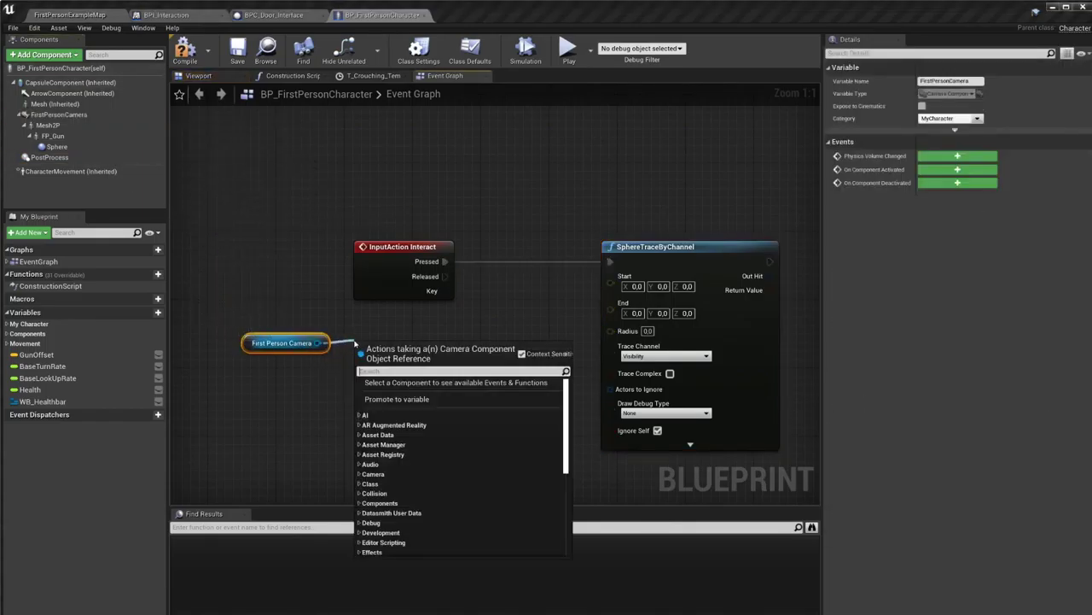
type("get wo")
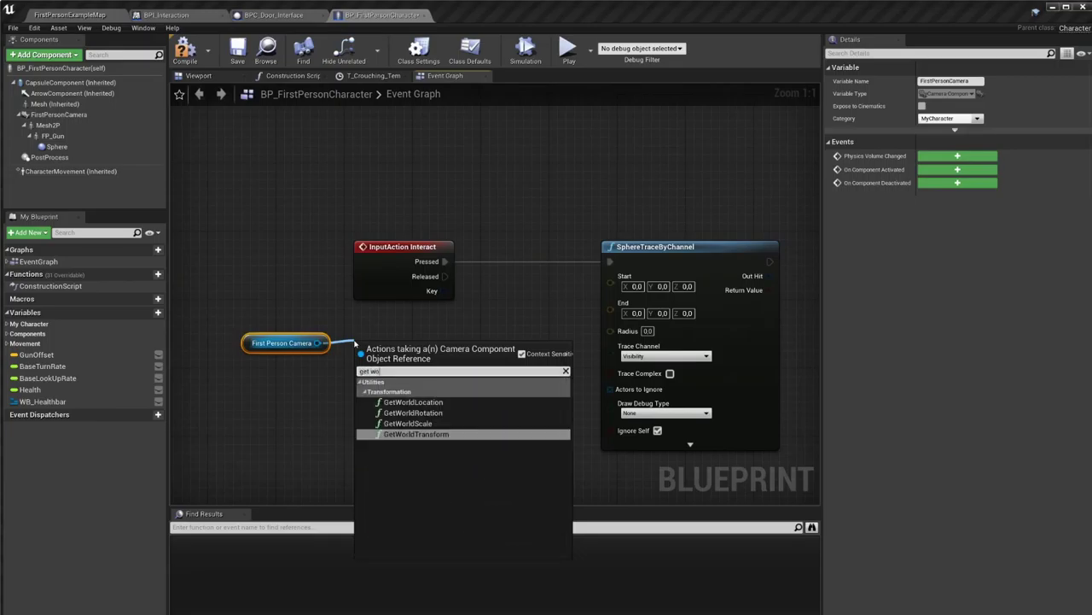
type("rld locat")
key("Return")
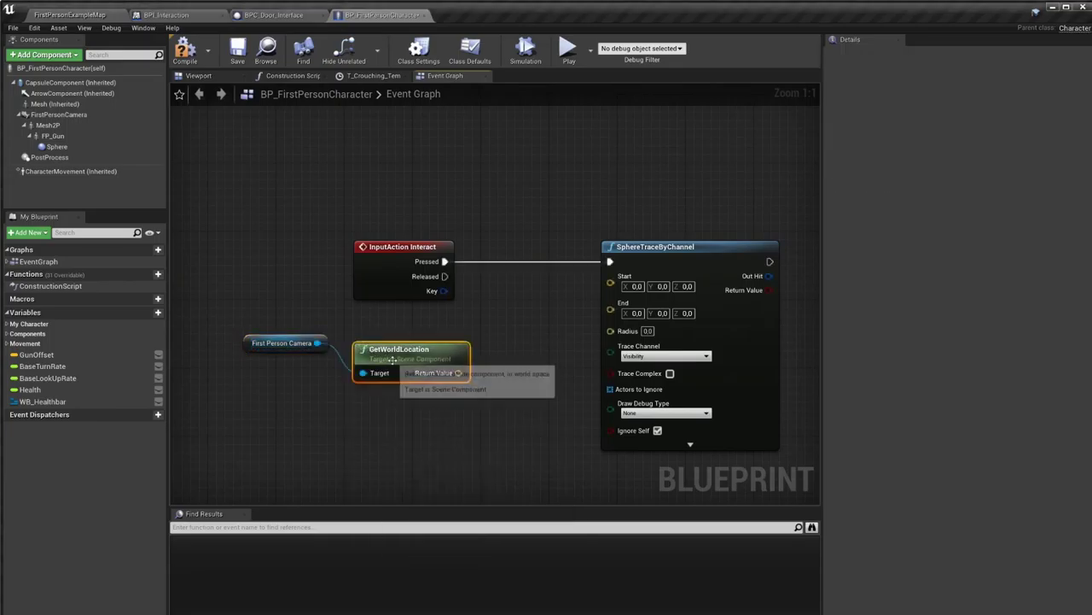
left_click_drag(450, 339, 611, 275)
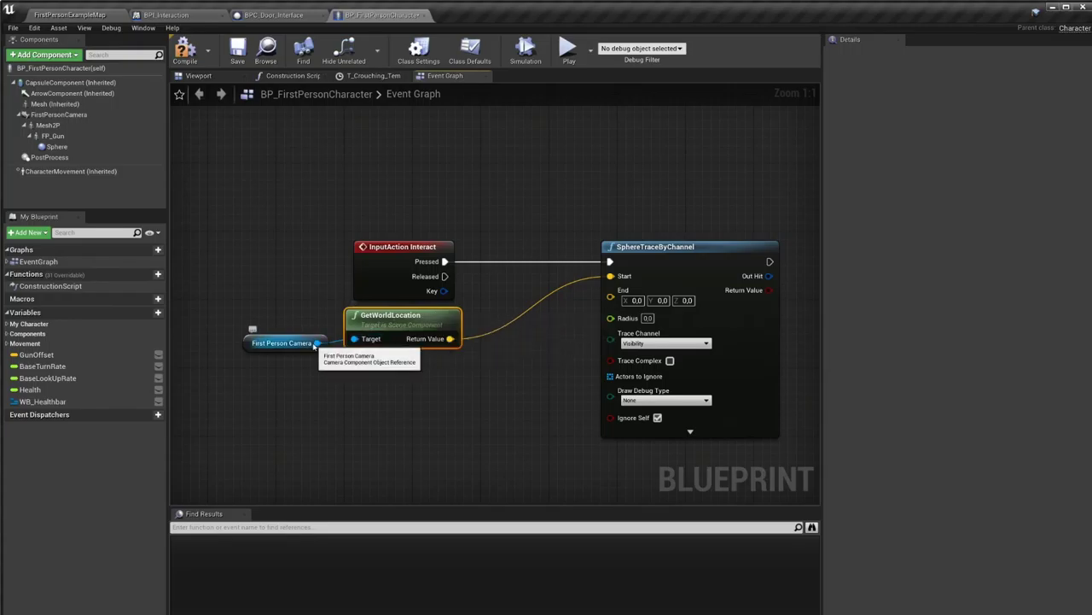
Get the camera's forward vector and multiply it by a float
left_click_drag(316, 342, 341, 372)
type("get forward")
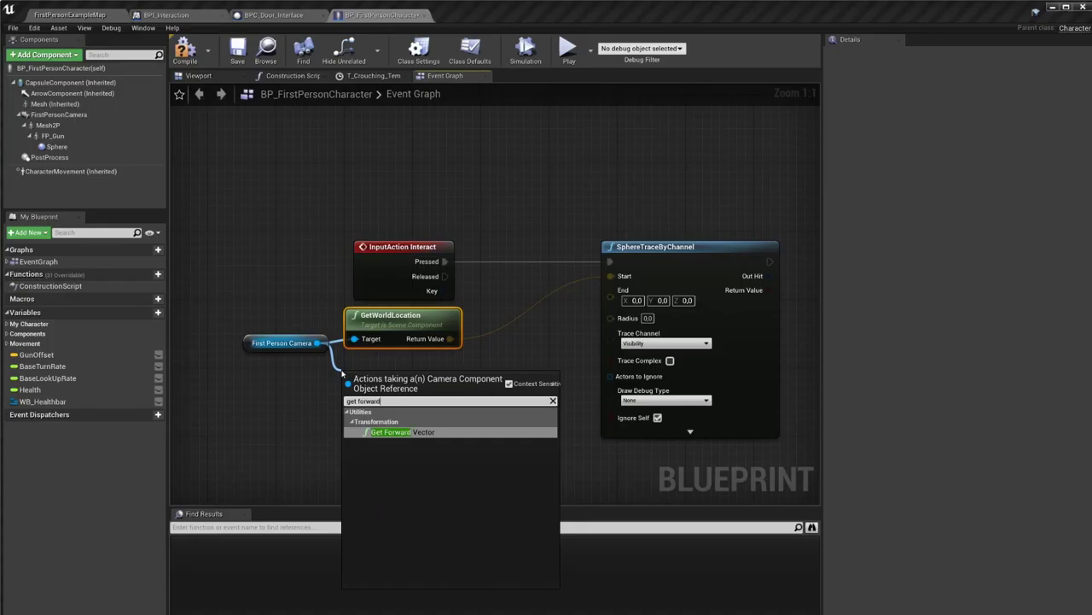
key("Return")
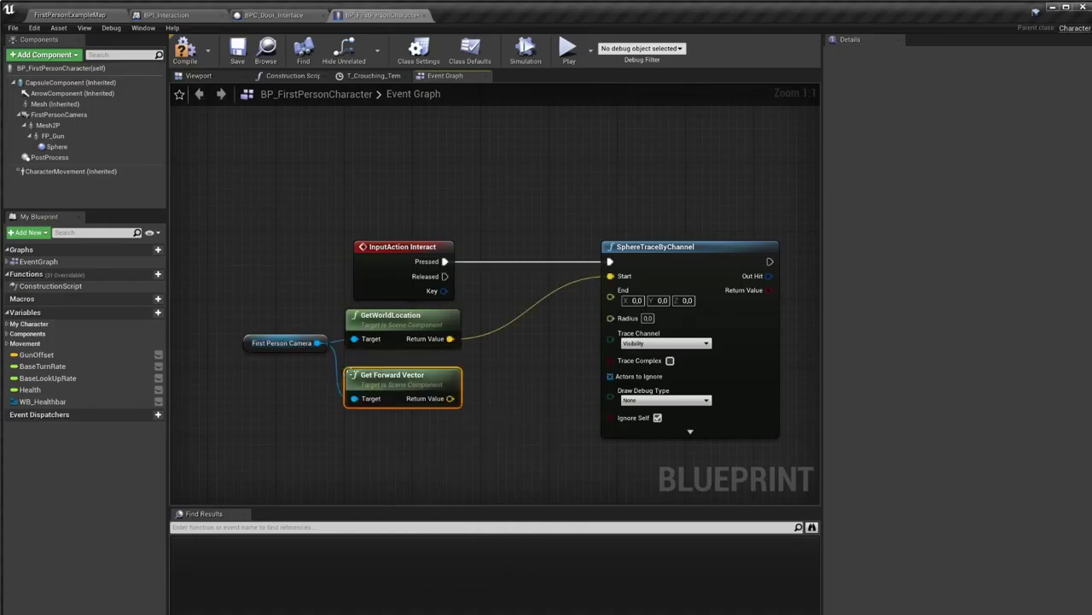
left_click_drag(445, 402, 484, 406)
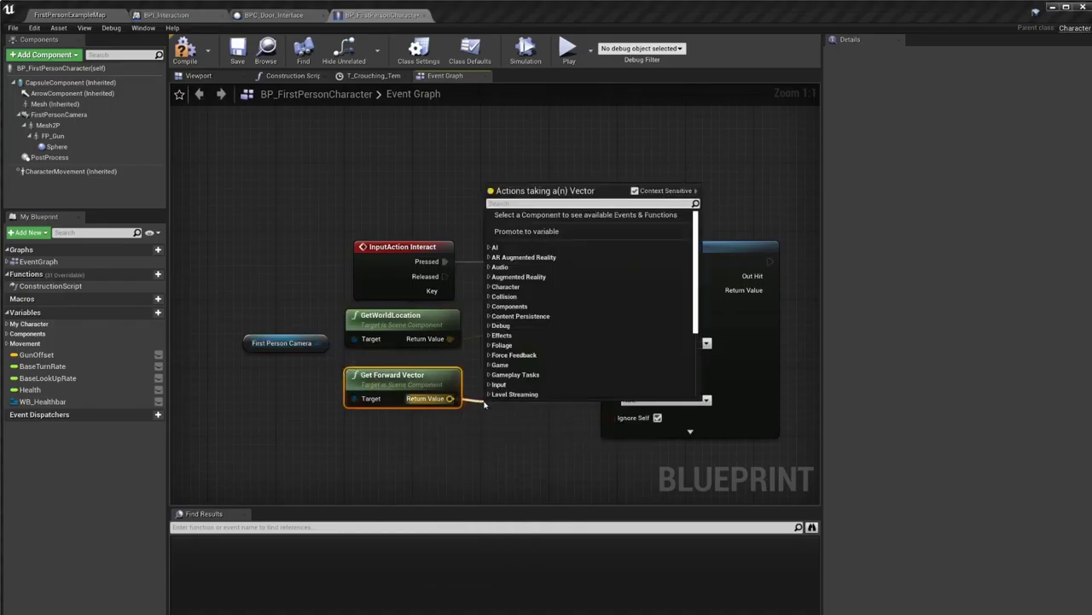
type("* float")
key("Return")
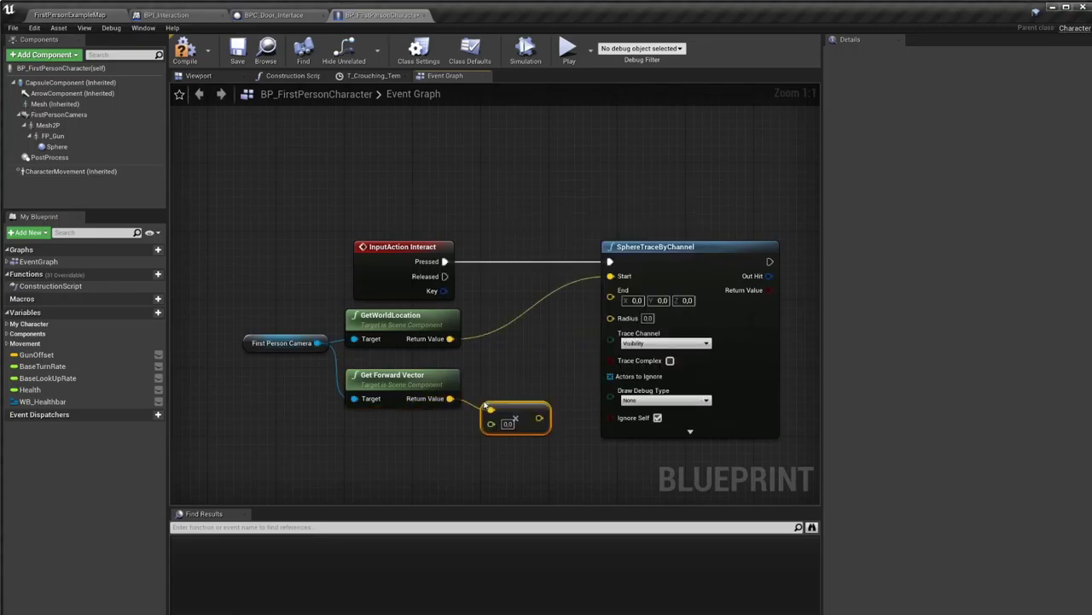
left_click_drag(510, 411, 502, 394)
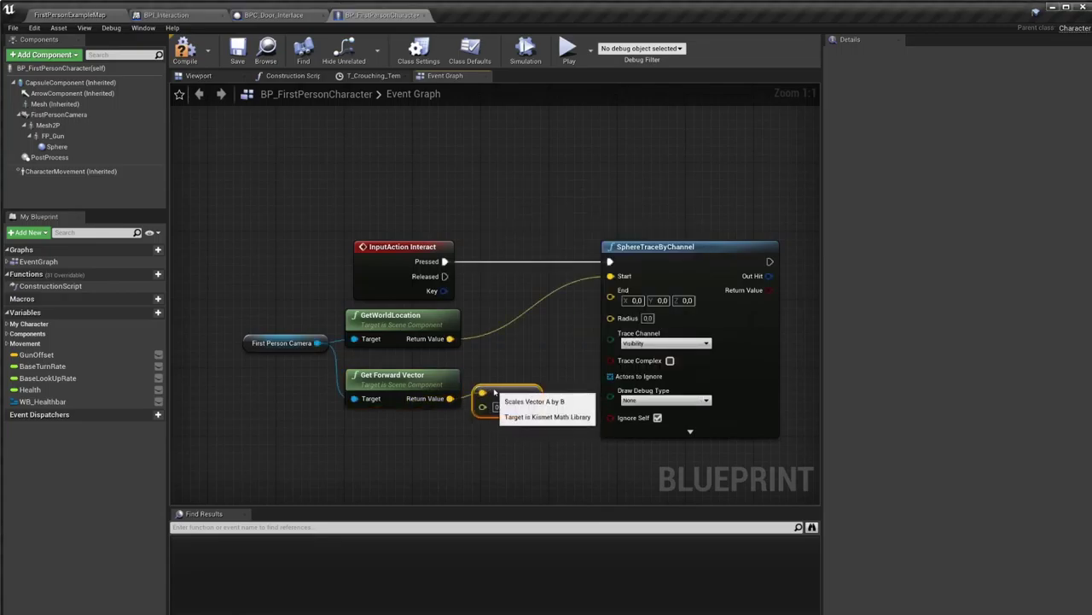
Add the camera location to the scaled forward vector and wire the sum into trace End
left_click_drag(708, 316, 777, 316)
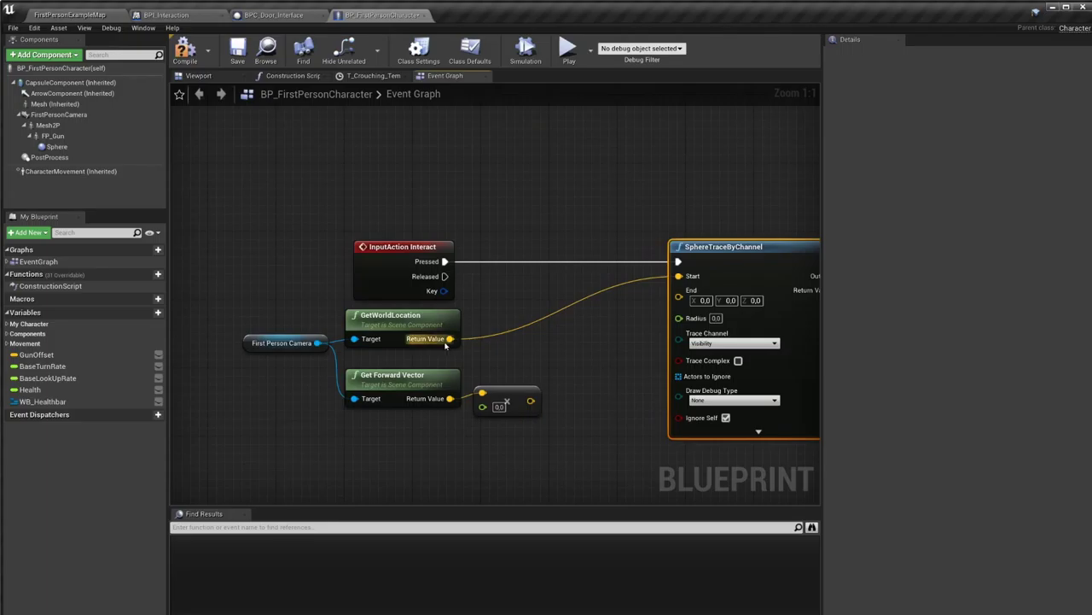
left_click_drag(449, 338, 591, 348)
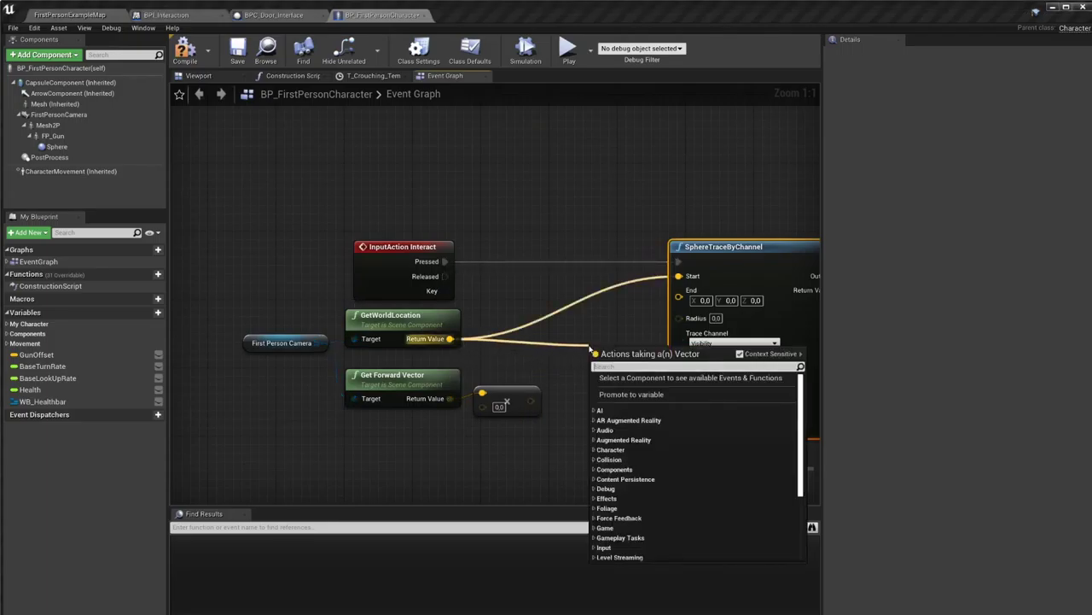
type("vector + ")
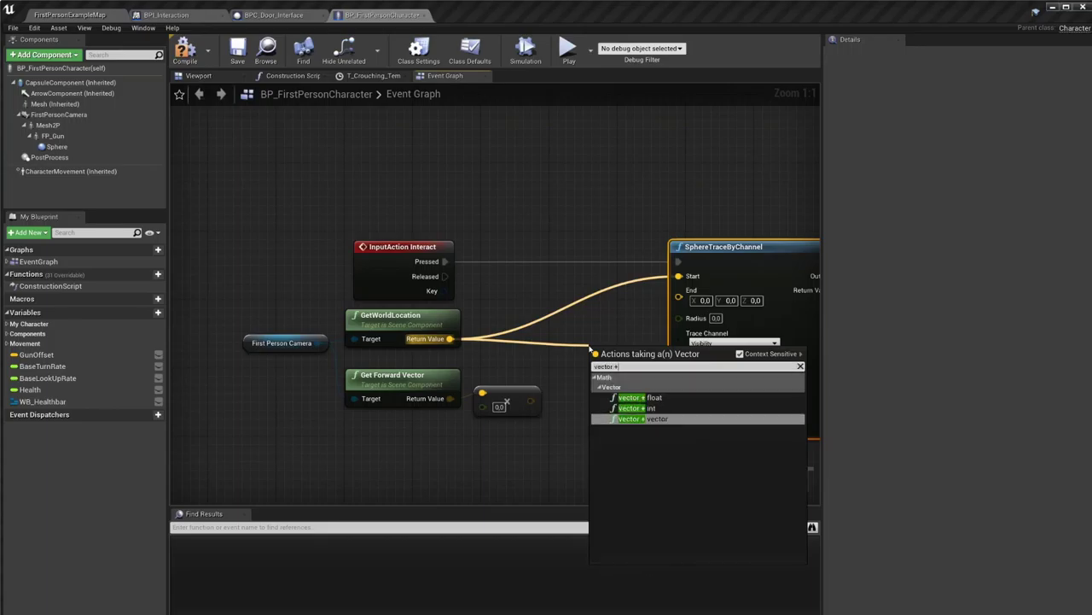
type("vector")
key("Return")
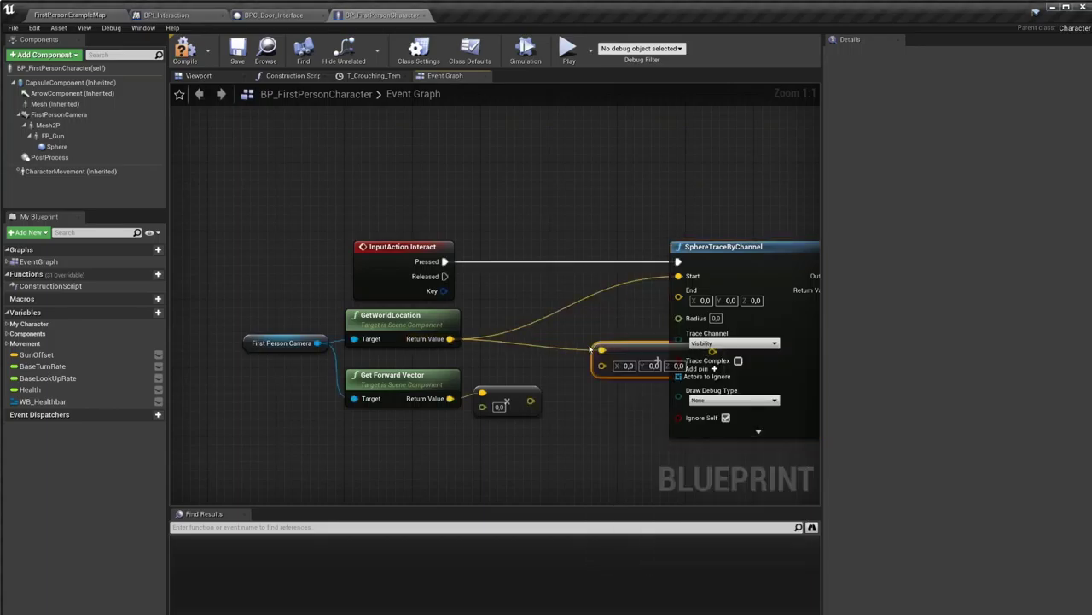
mouse_move(531, 400)
left_mouse_down()
mouse_move(551, 365)
mouse_move(679, 290)
left_mouse_up()
Set the forward multiplier to 500 and the trace radius to 2, then compile
left_click(500, 406)
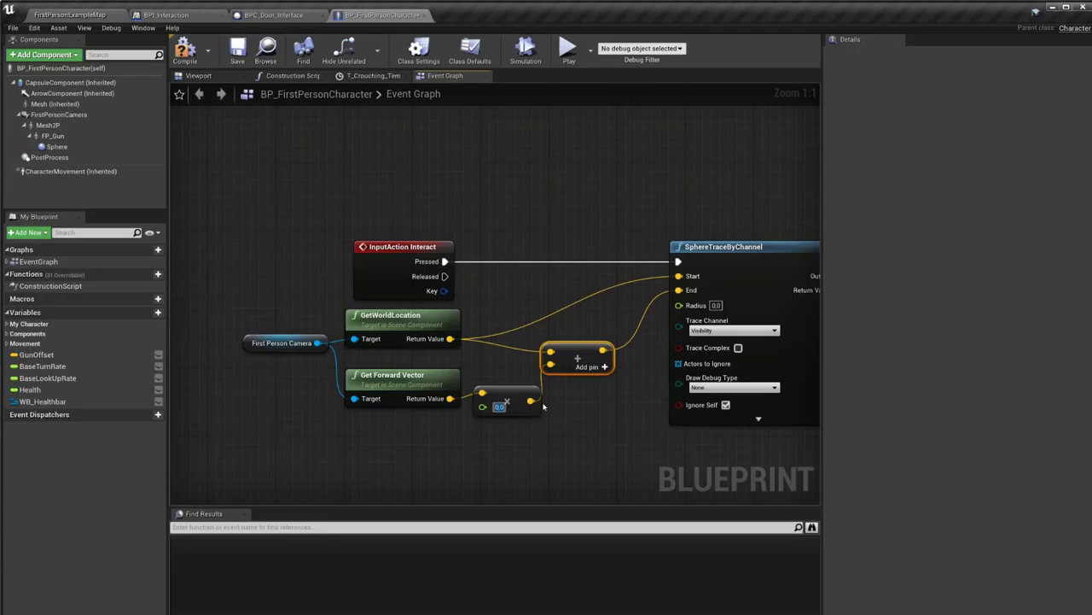
type("500")
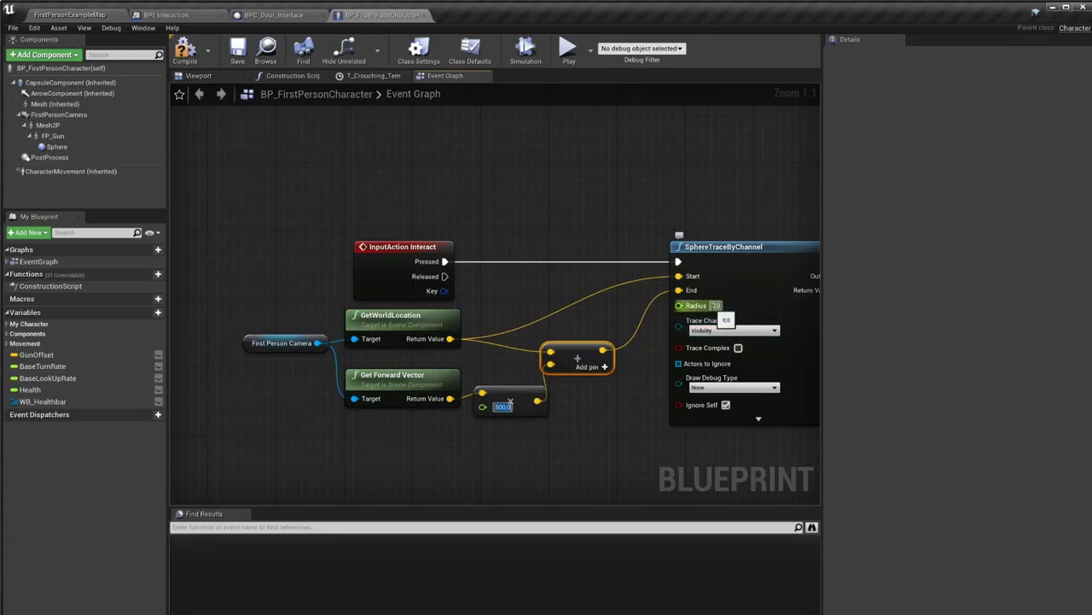
left_click(716, 305)
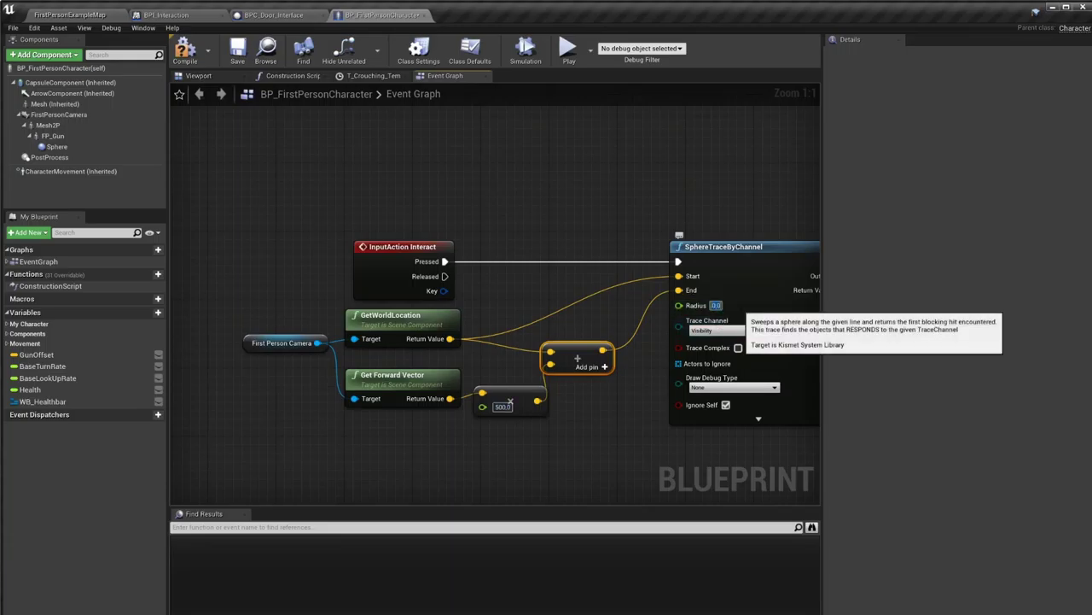
type("2")
left_click(195, 62)
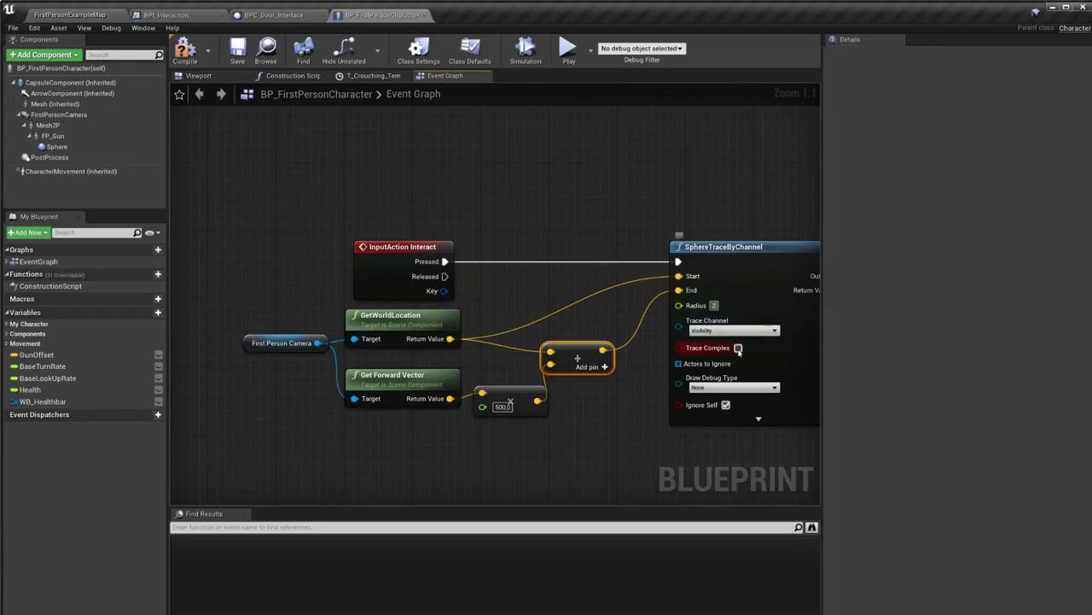
mouse_move(775, 369)
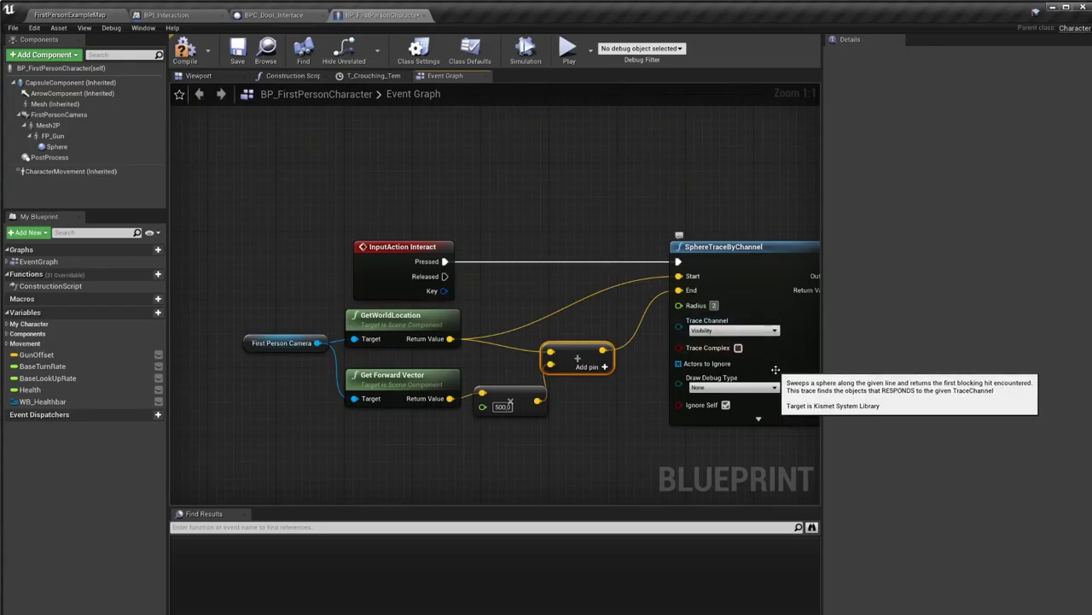
Set the sphere trace's Draw Debug Type to For Duration
right_click_drag(777, 369, 700, 297)
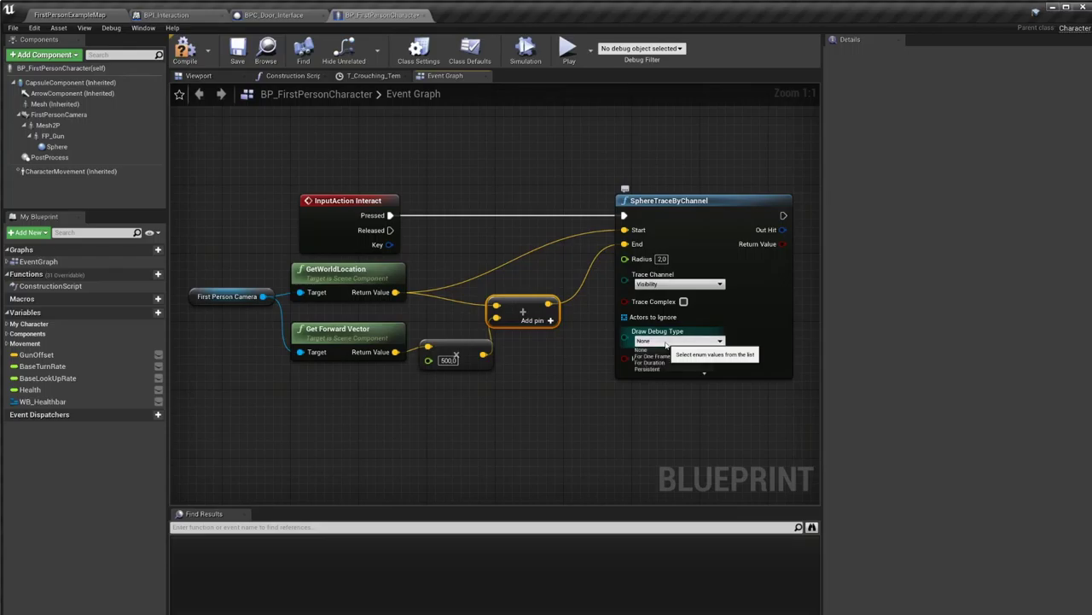
left_click(666, 342)
left_click(674, 365)
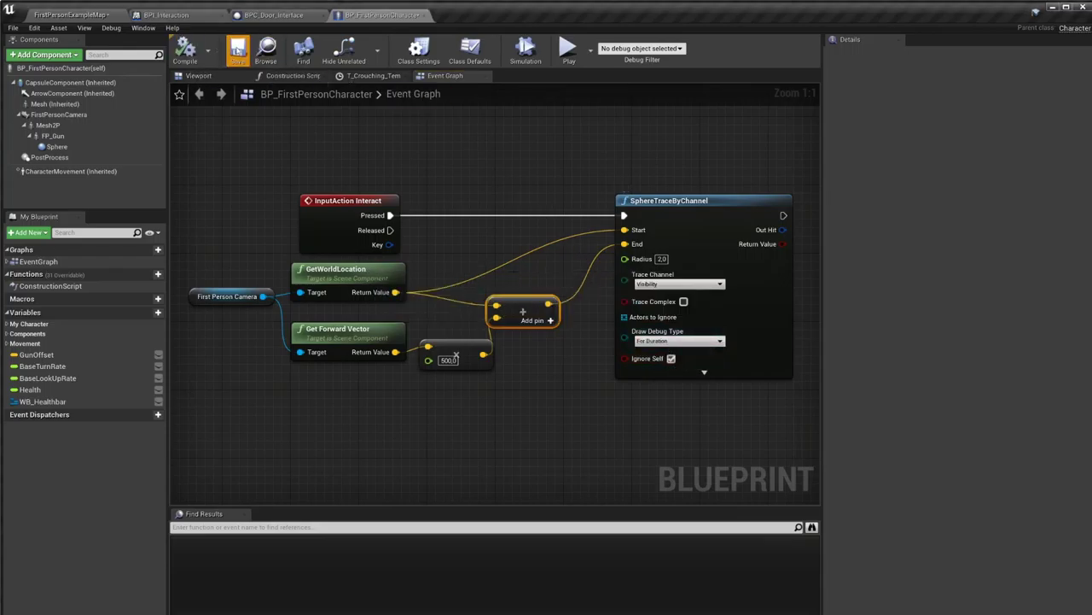
left_click(565, 56)
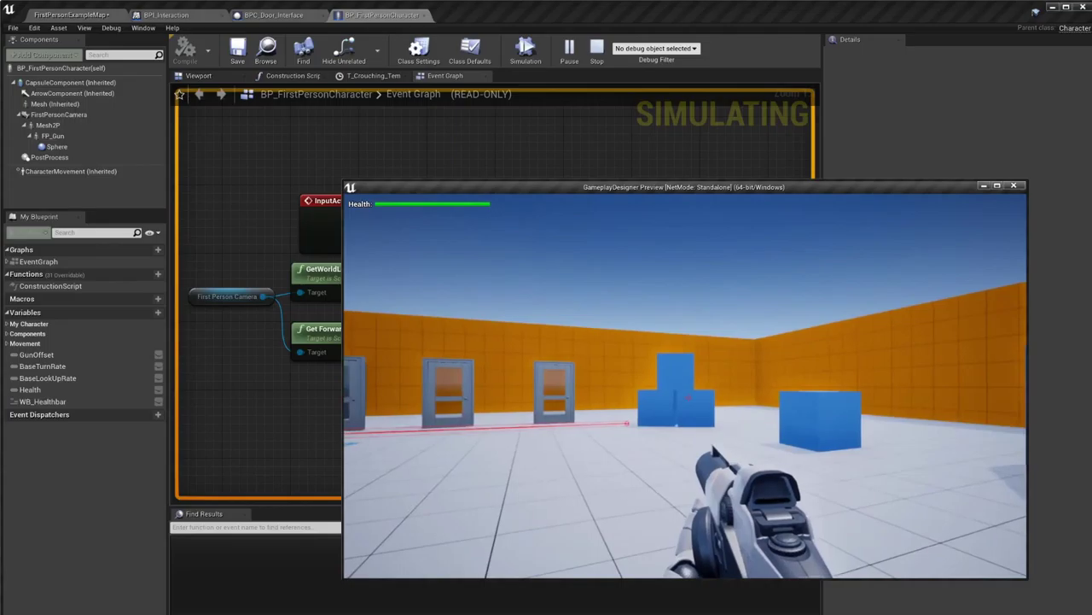
key("w")
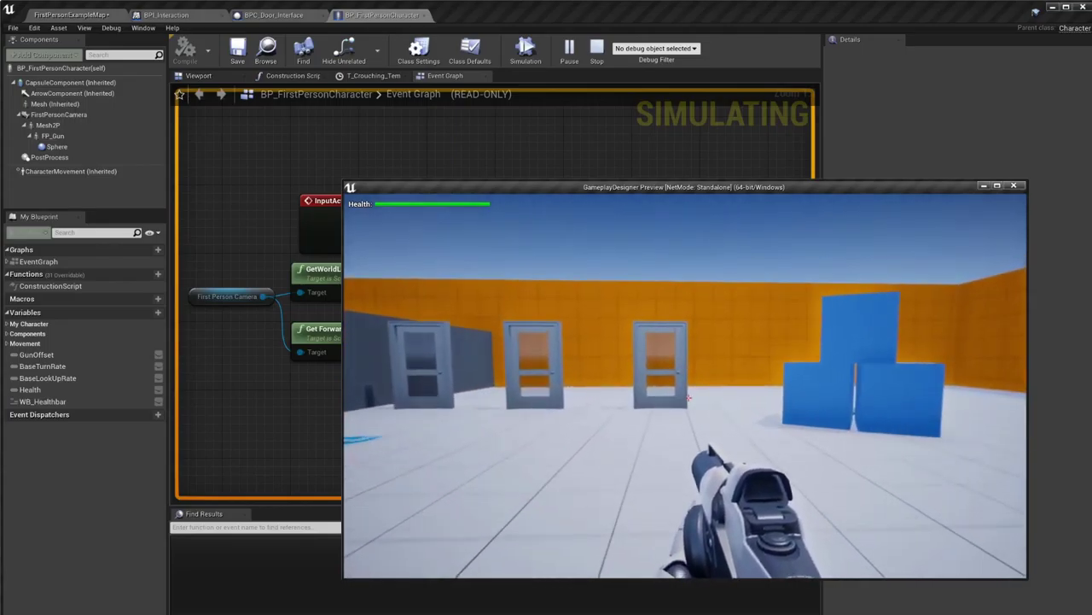
key("e")
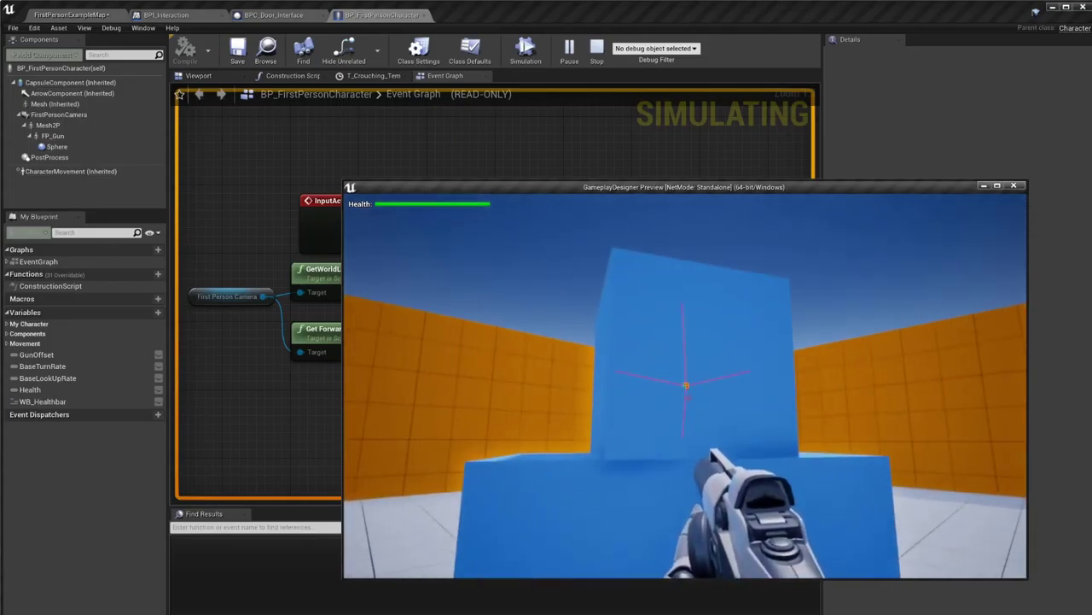
key("s")
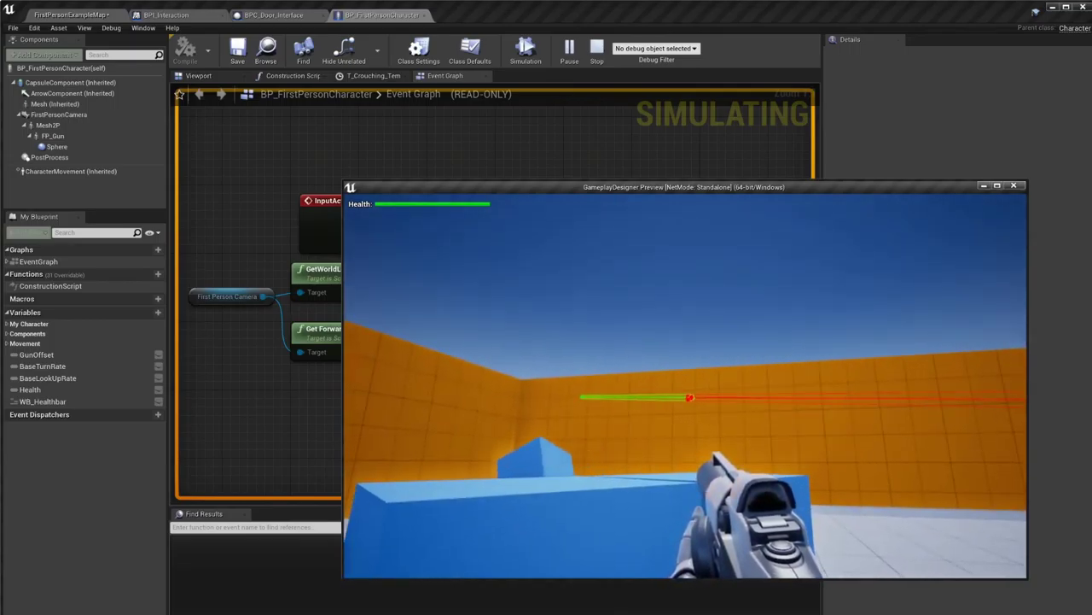
key("w")
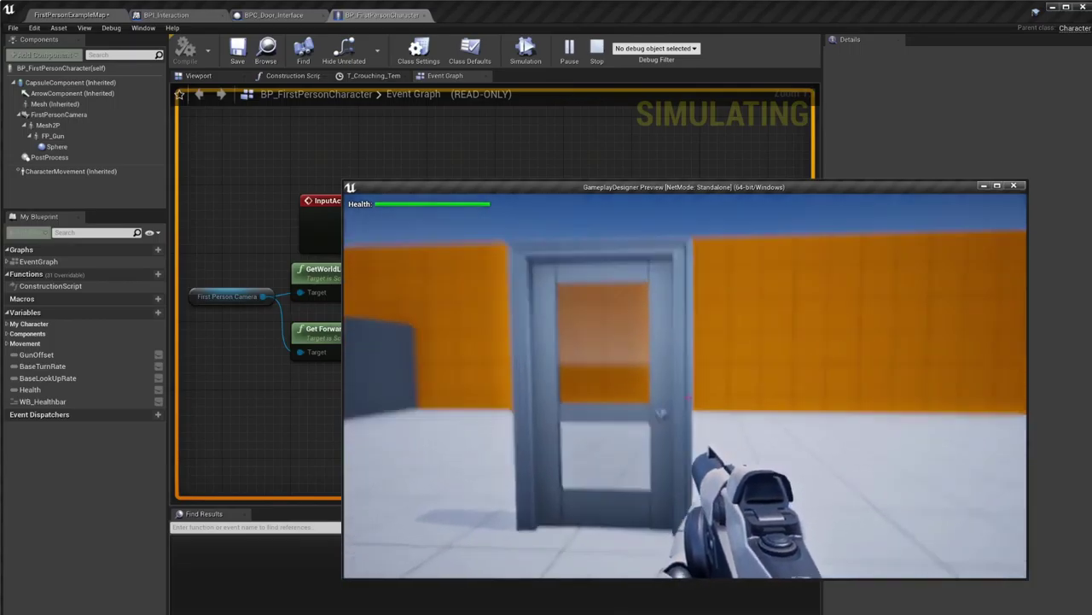
key("w")
key("e")
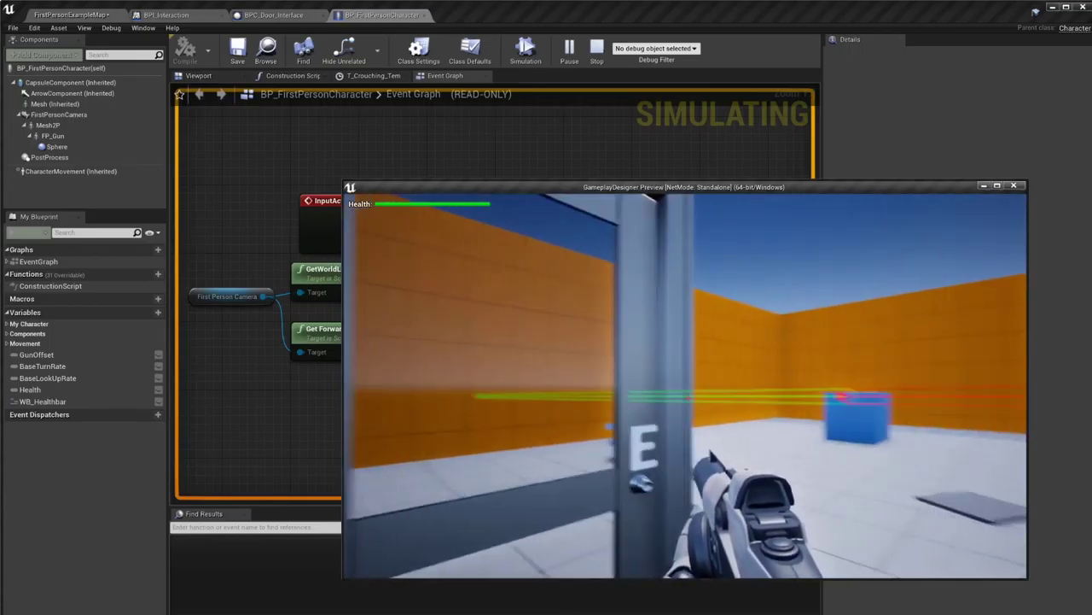
key("s")
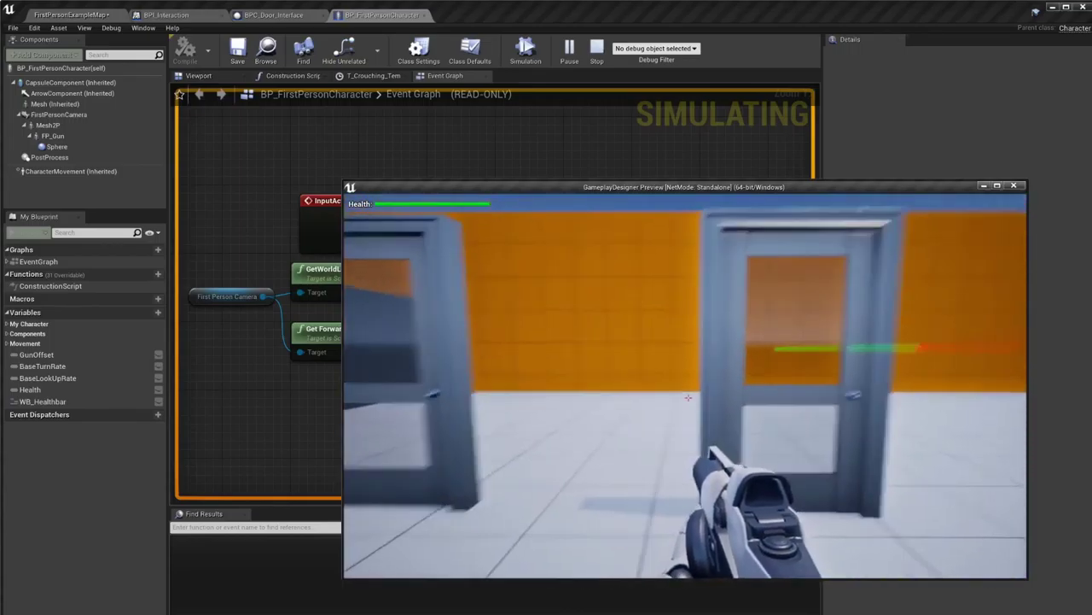
key("e")
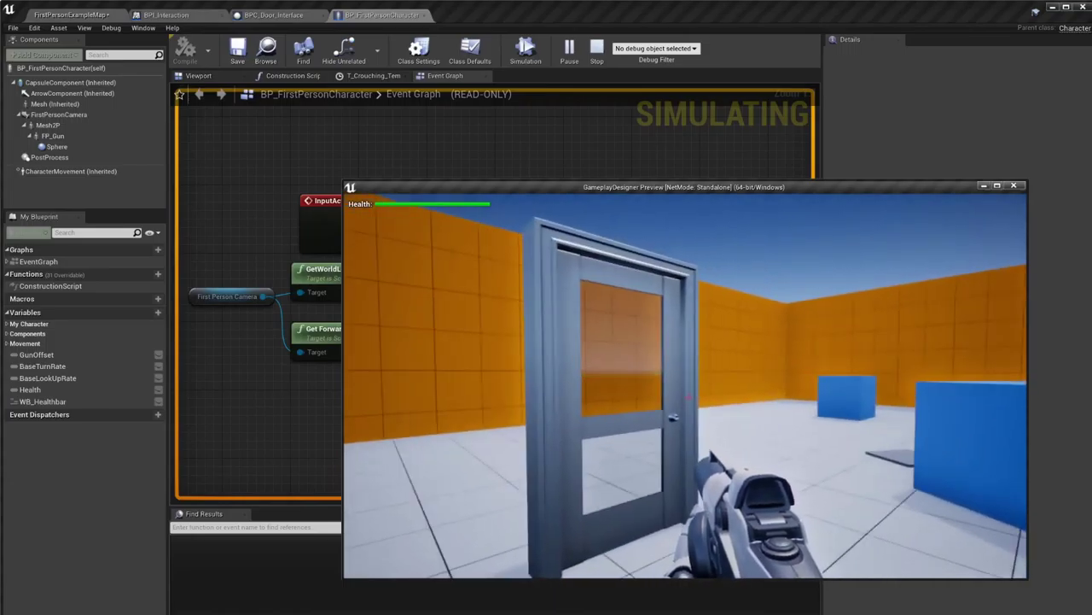
key("Escape")
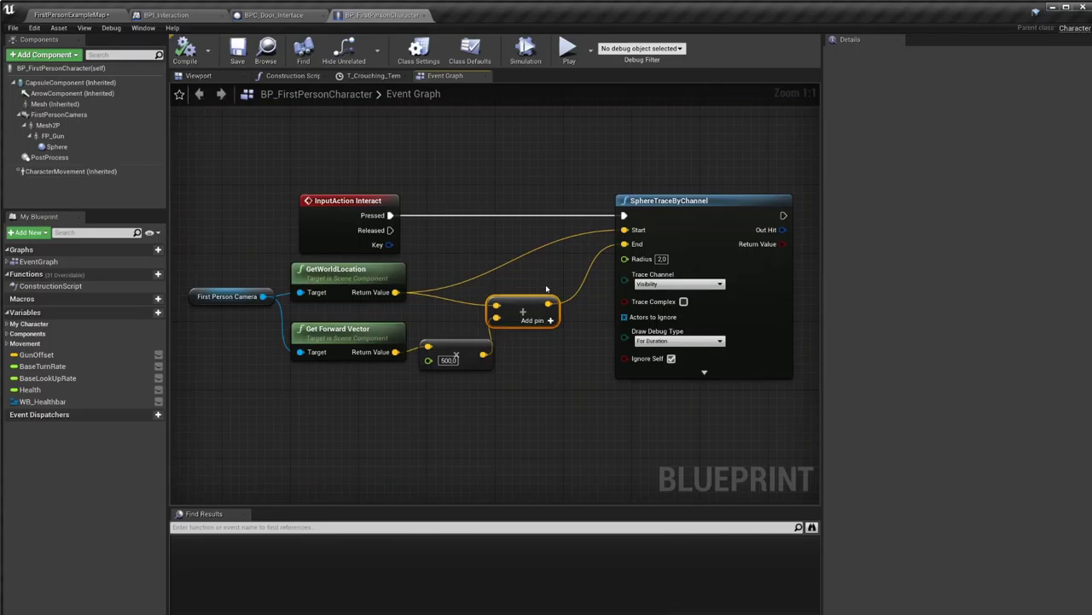
Break the sphere trace's Out Hit into a Break Hit Result node
right_click_drag(768, 232, 527, 256)
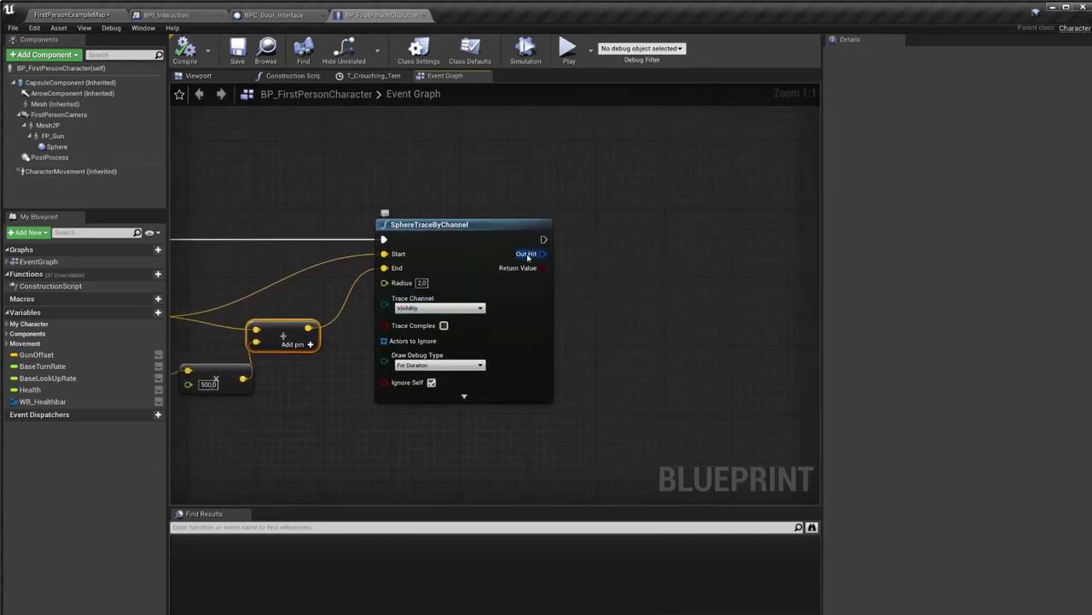
left_click_drag(527, 256, 603, 269)
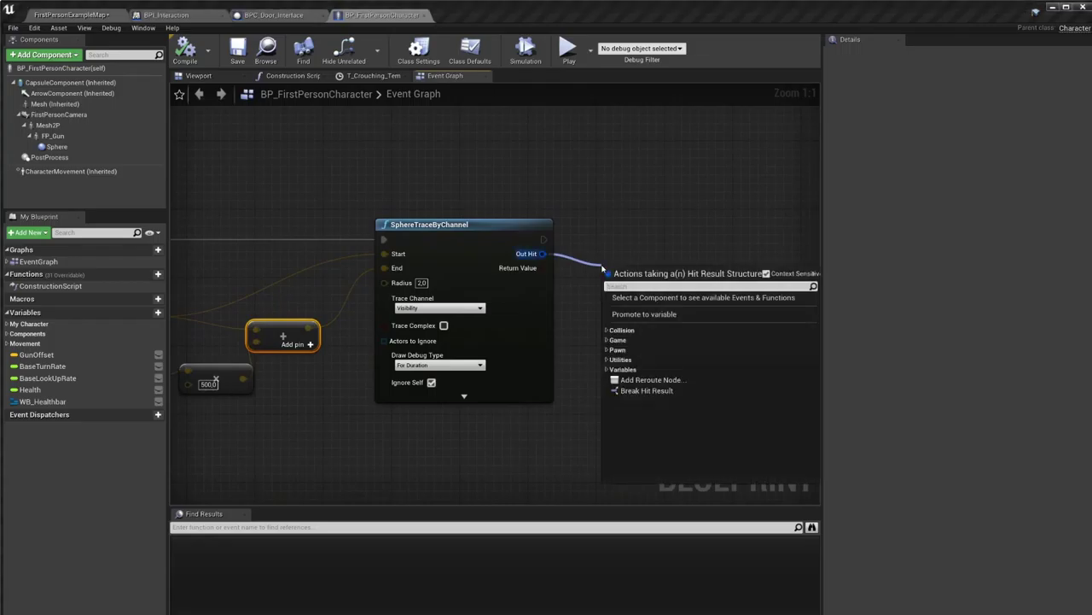
left_click(646, 390)
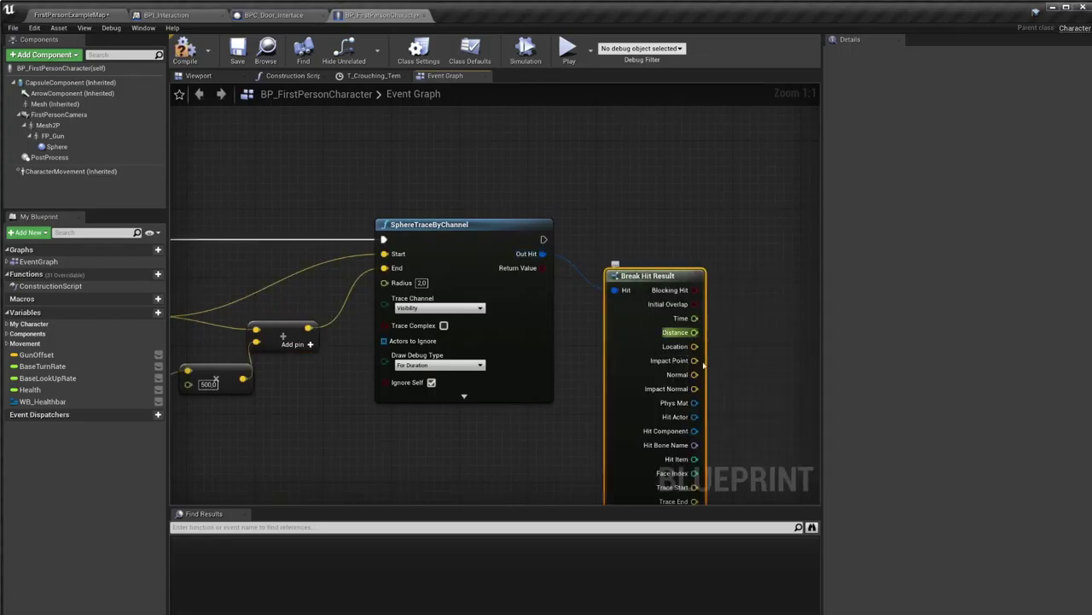
right_click_drag(724, 381, 652, 265)
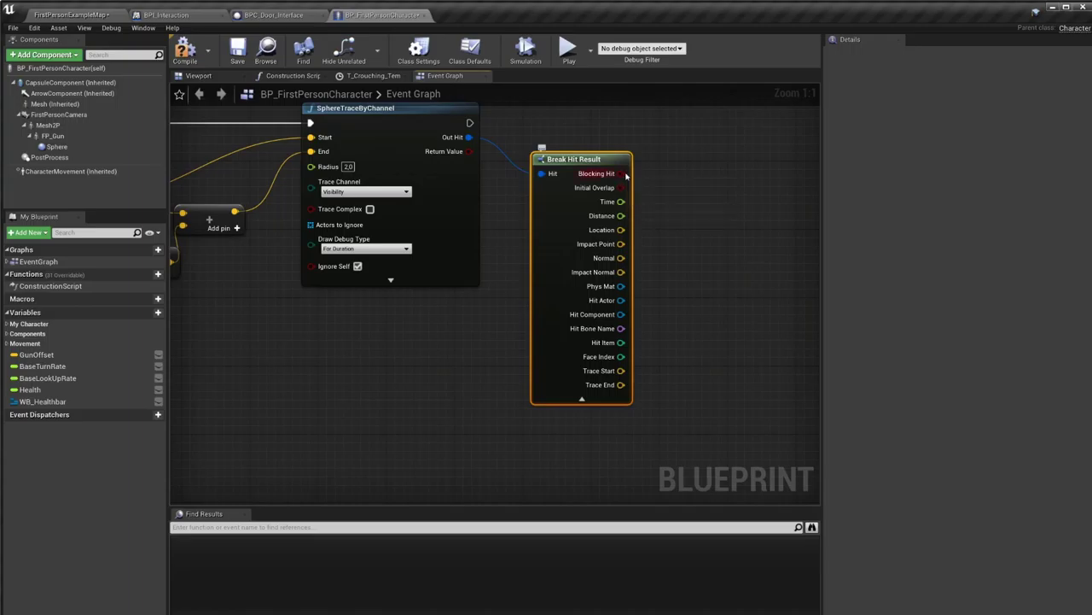
Branch on Blocking Hit after the sphere trace, then search 'interface' from Hit Actor
left_click_drag(626, 173, 666, 128)
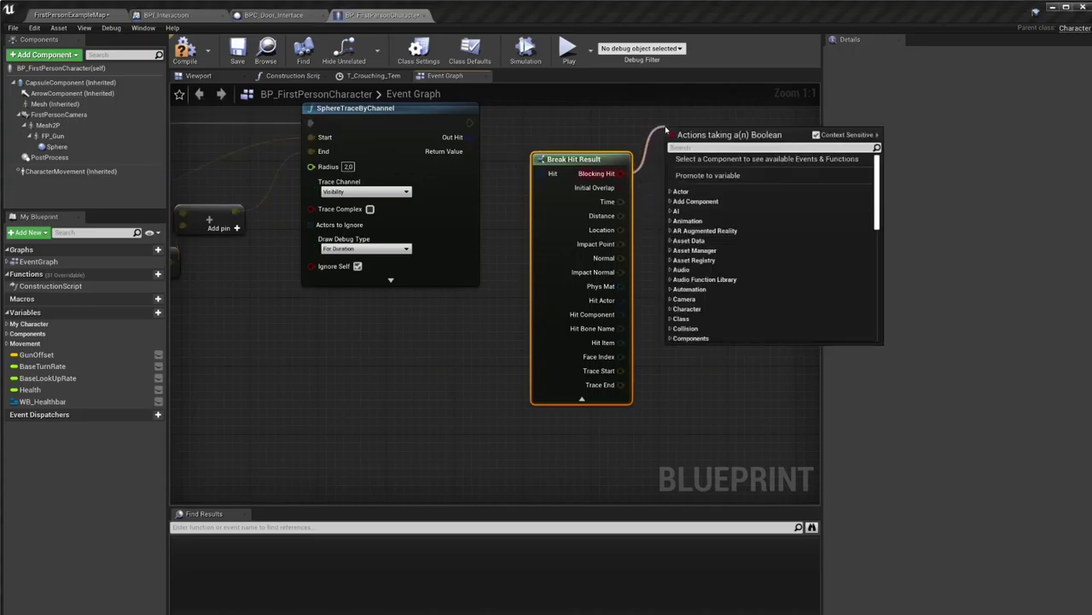
type("bra")
key("Return")
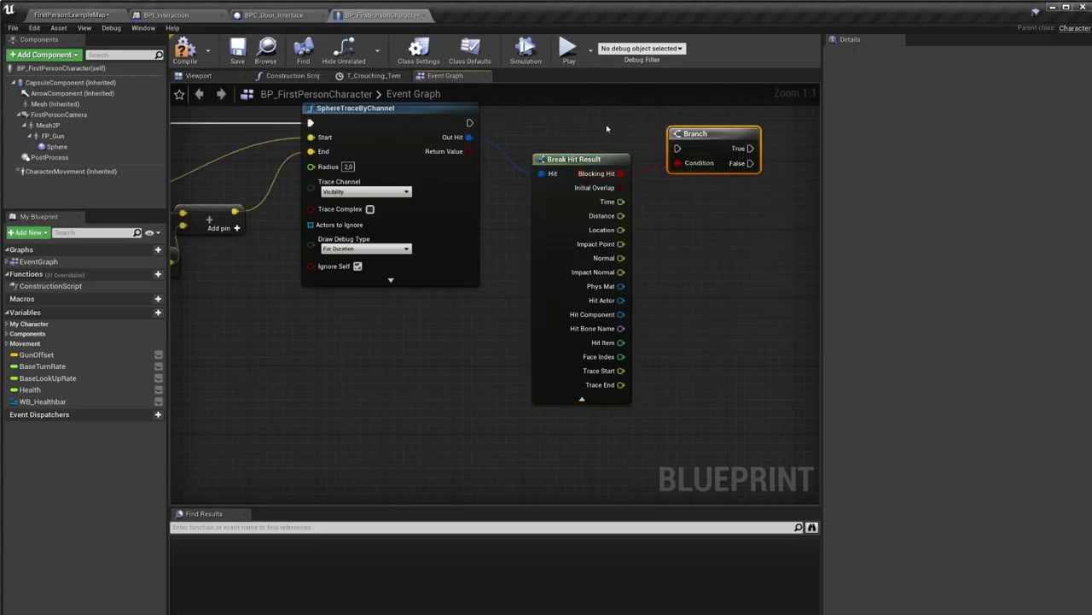
mouse_move(473, 122)
left_mouse_down()
mouse_move(677, 148)
mouse_move(698, 113)
left_mouse_up()
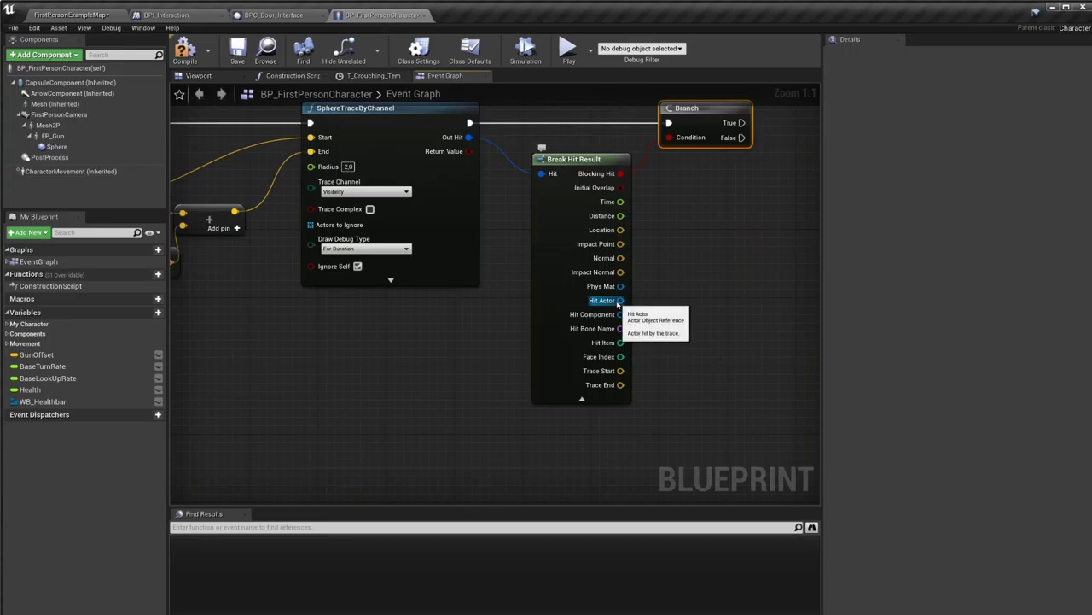
mouse_move(619, 300)
left_mouse_down()
mouse_move(708, 284)
mouse_move(731, 224)
left_mouse_up()
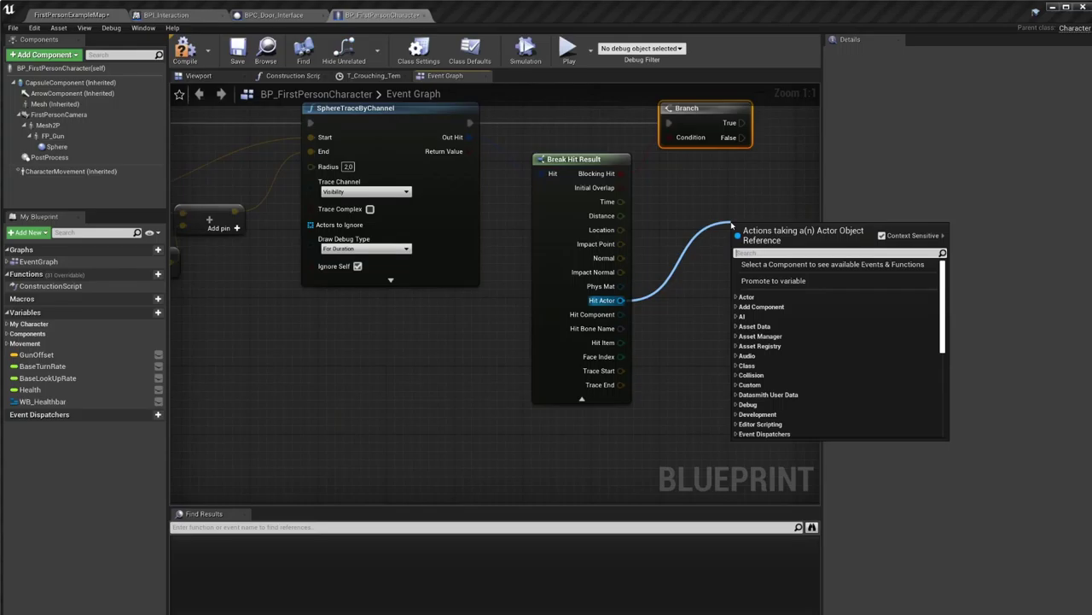
type("in")
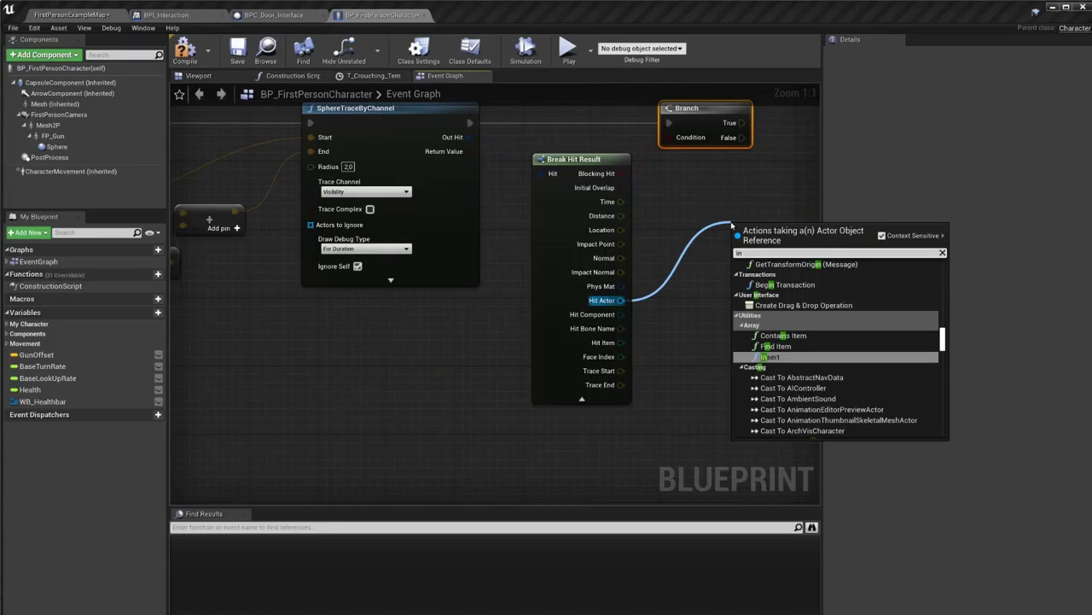
type("terface")
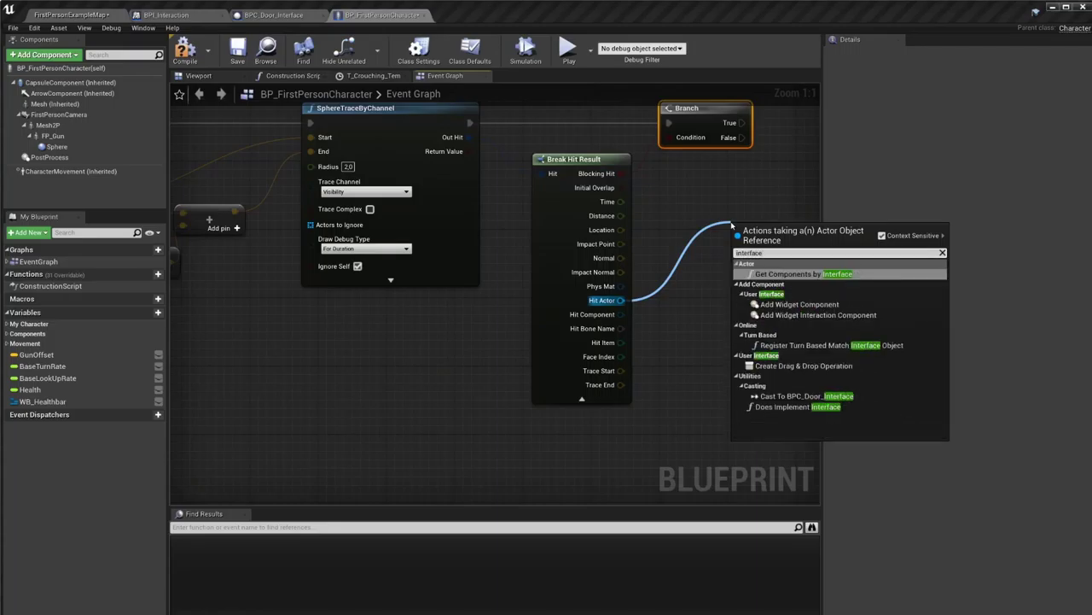
Feed Hit Actor into a Does Implement Interface node set to BPI_Interaction
left_click(825, 413)
right_click_drag(765, 341, 617, 393)
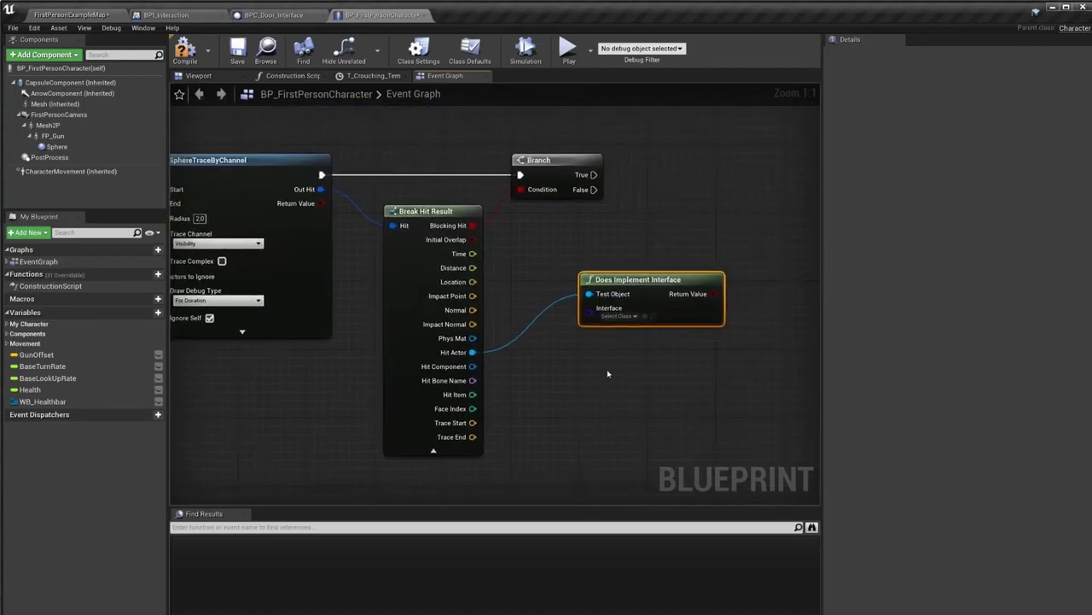
mouse_move(608, 308)
left_click(616, 316)
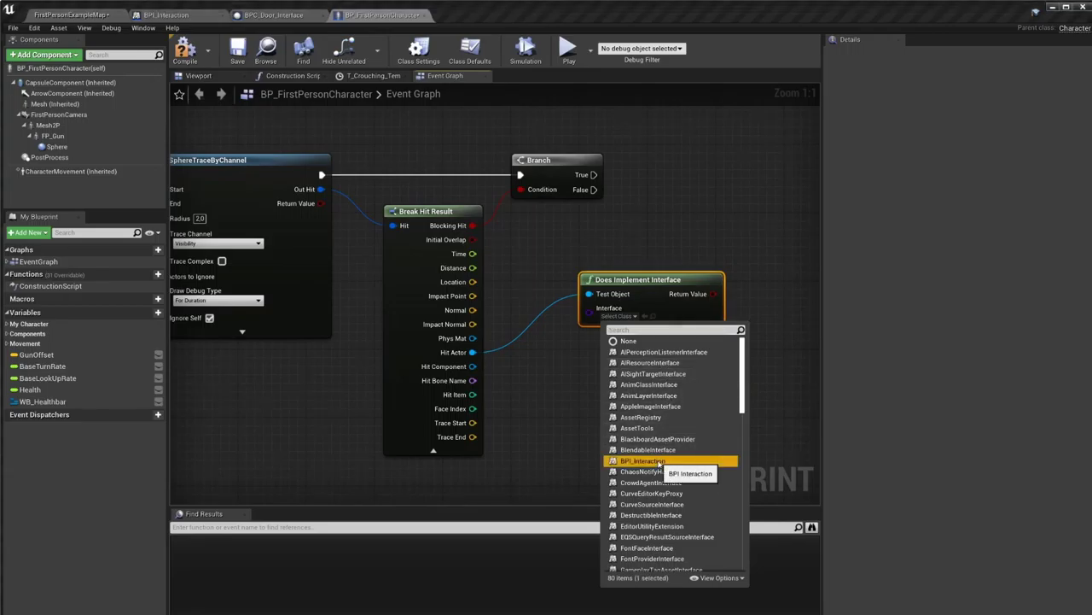
left_click(658, 462)
left_click_drag(699, 316, 638, 273)
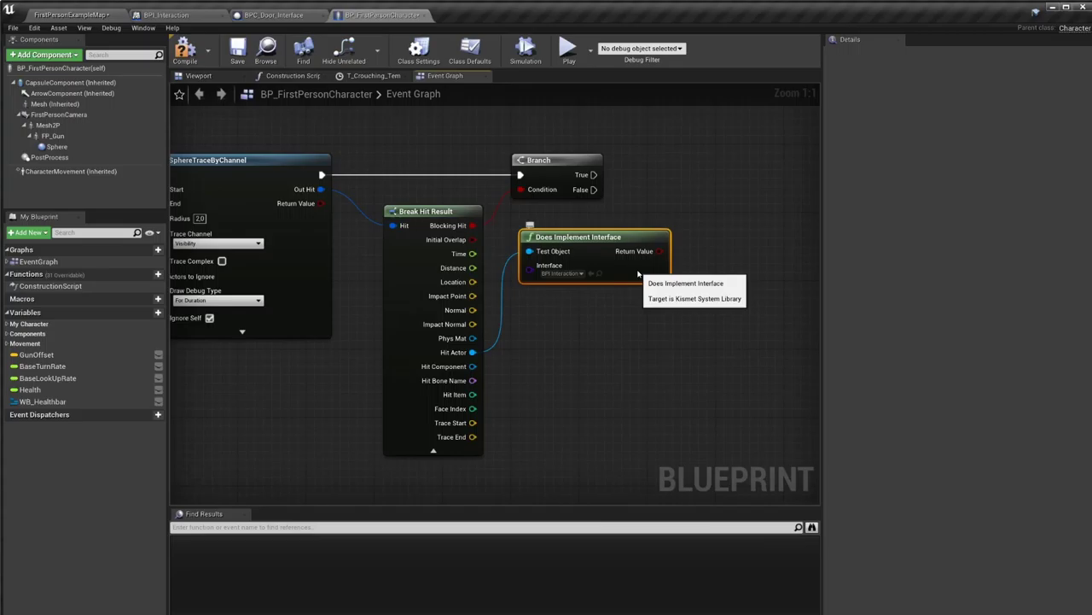
Add a second Branch after True, using the interface check's Return Value as condition
left_click(661, 172)
mouse_move(594, 174)
left_mouse_down()
mouse_move(670, 189)
mouse_move(657, 174)
left_mouse_up()
left_click_drag(669, 251, 650, 190)
left_click_drag(598, 237, 589, 220)
left_click_drag(472, 352, 520, 234)
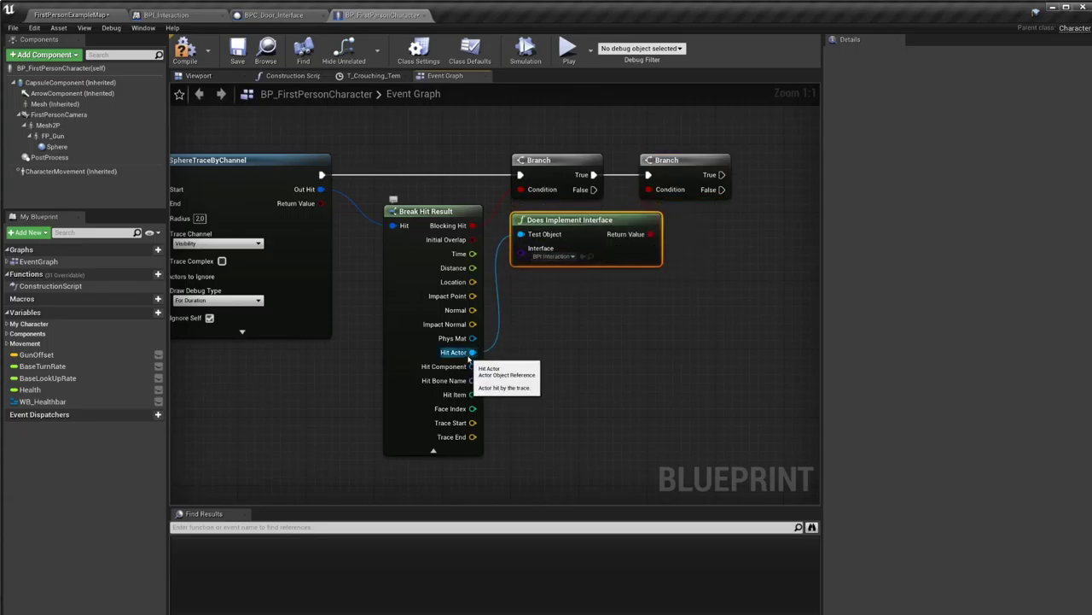
Call the Interact message on Hit Actor from the second Branch's True output
left_click_drag(472, 351, 754, 261, "ctrl")
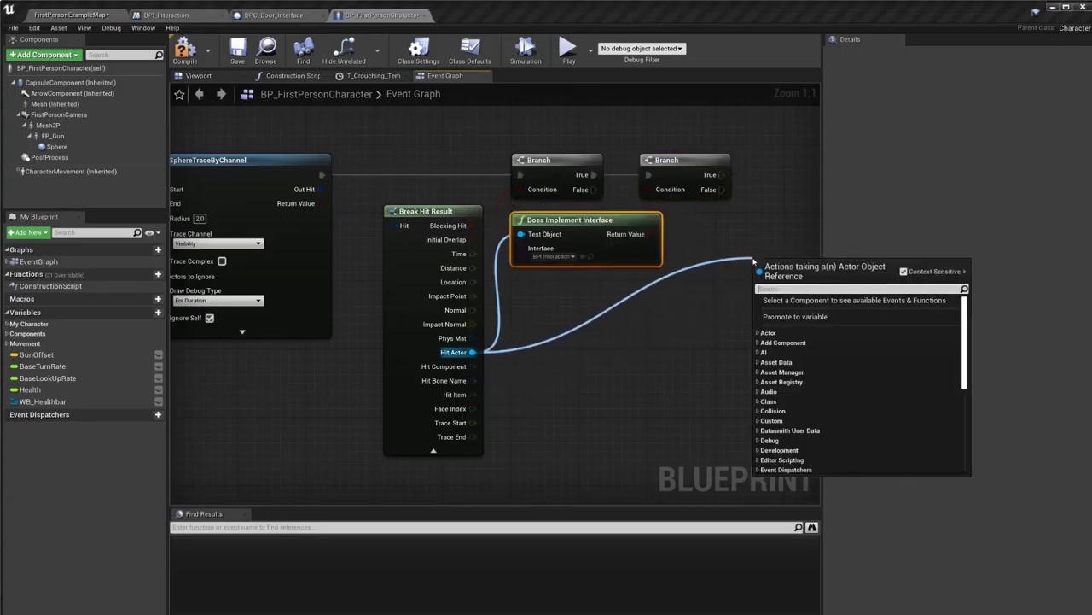
type("interact")
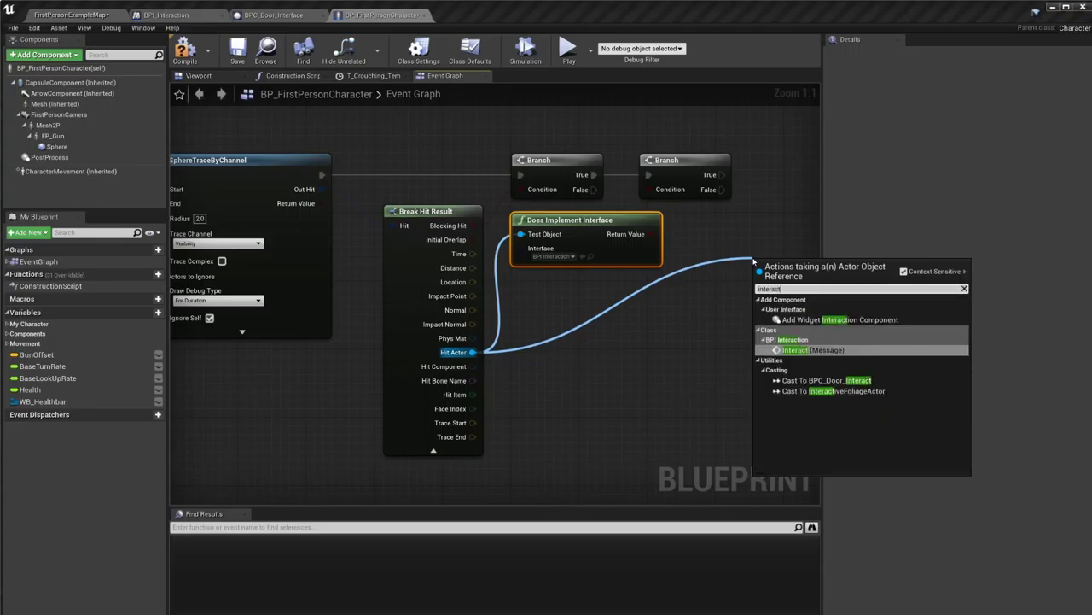
left_click(807, 350)
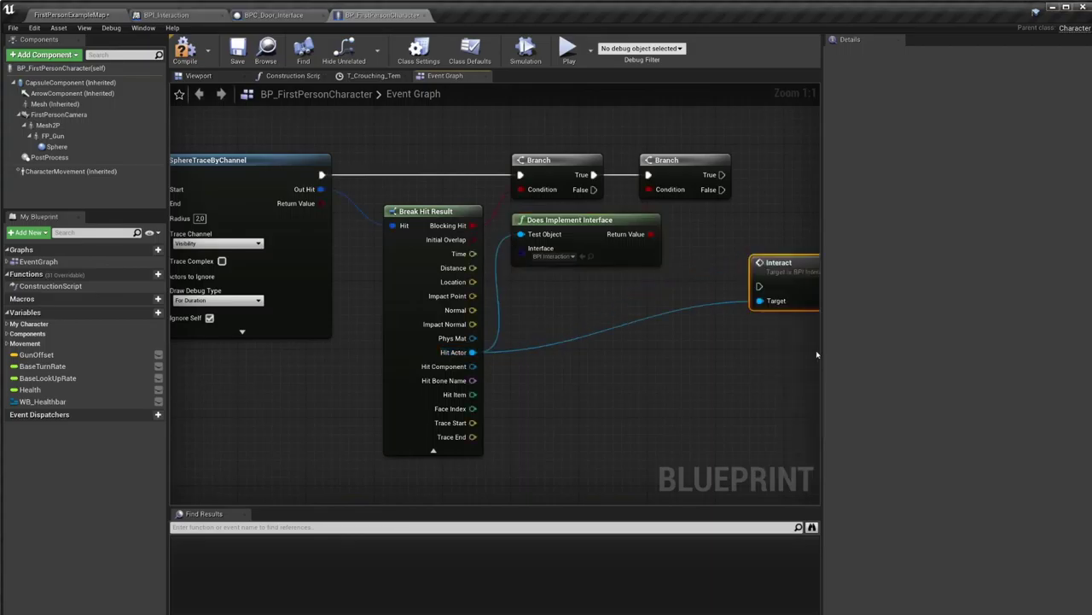
left_click_drag(643, 245, 605, 243)
left_click_drag(663, 220, 706, 220)
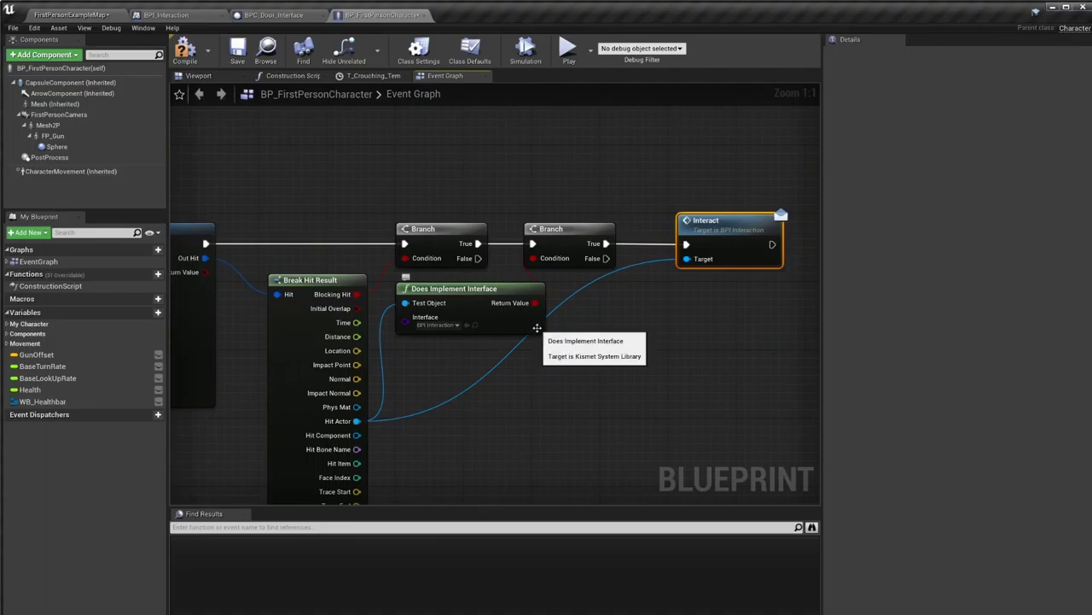
Compile the character blueprint and recentre the graph on the trace chain
left_click(186, 49)
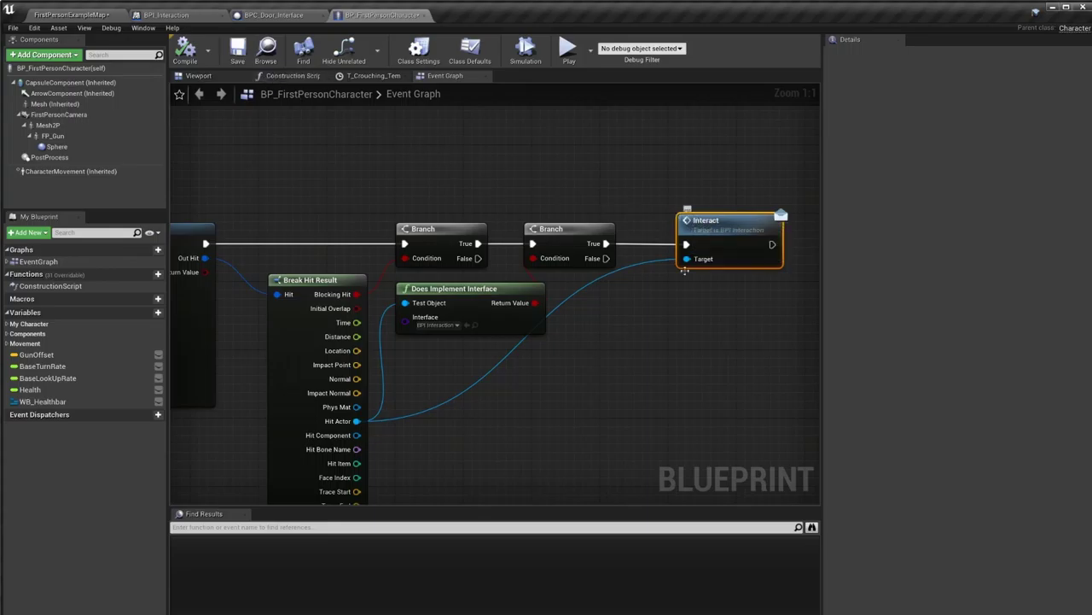
right_click_drag(596, 399, 700, 384)
scroll(640, 401, "down", 2)
right_click_drag(771, 286, 694, 299)
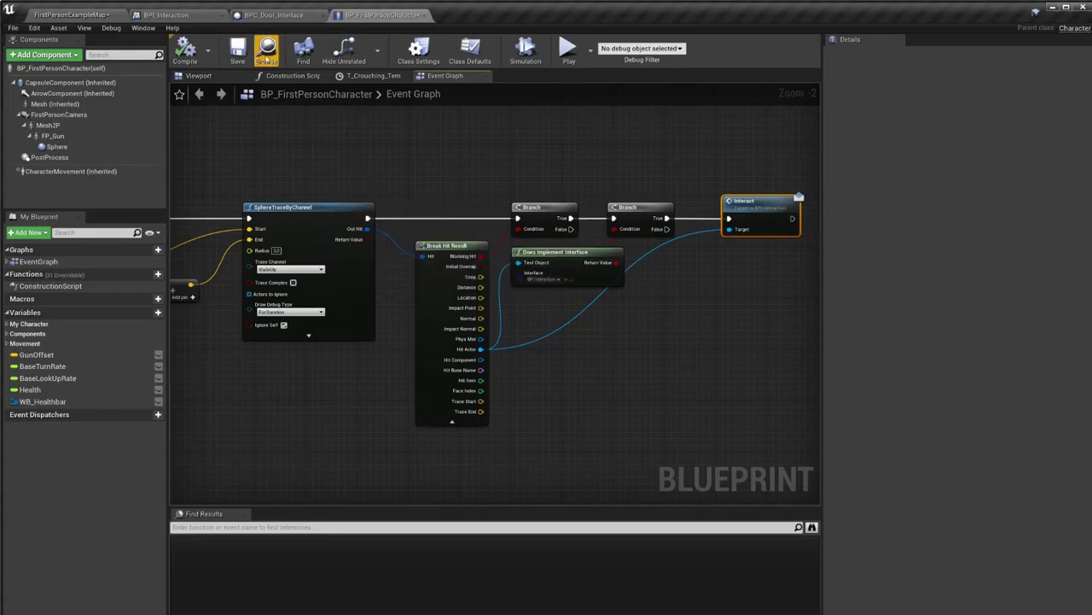
Drop a BPC_Door_Interface from Content/Blueprints/Doors beside the other doors, rotated 90 degrees
left_click(91, 16)
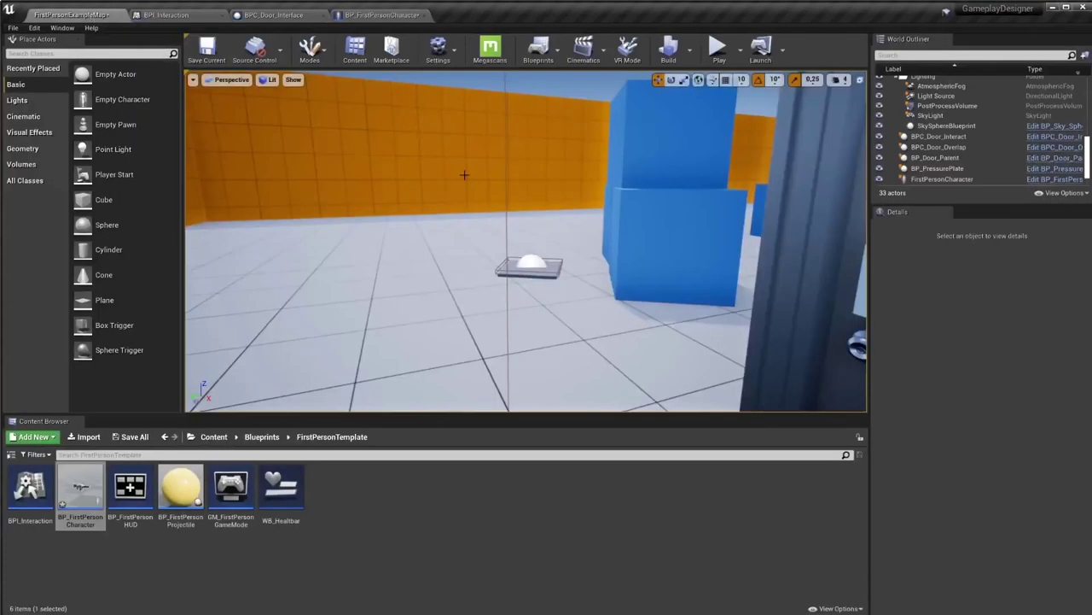
mouse_move(523, 210)
left_mouse_down()
mouse_move(693, 92)
mouse_move(310, 364)
left_mouse_up()
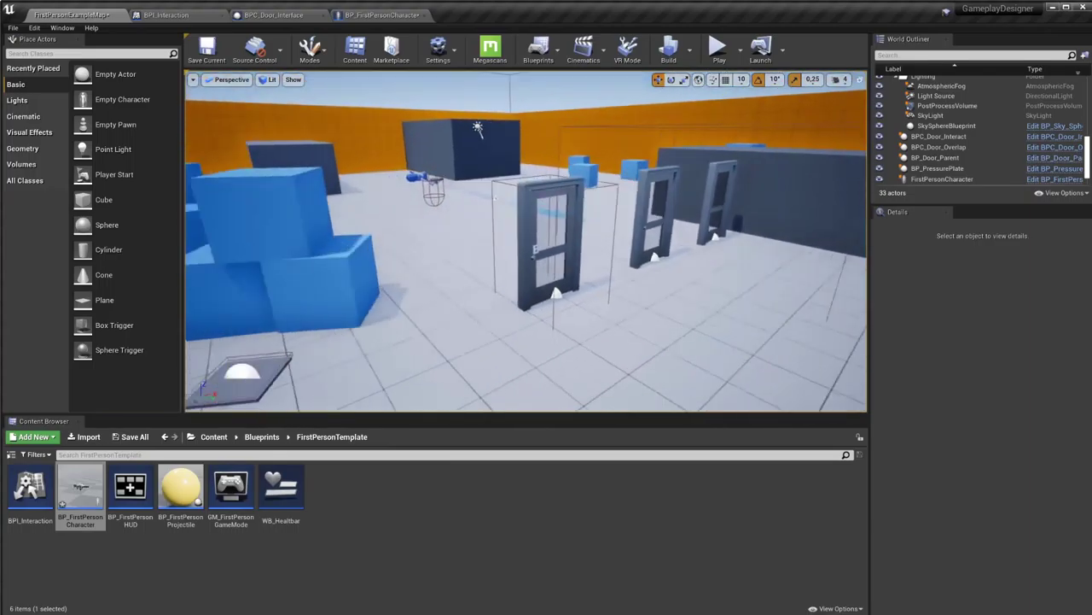
left_click(262, 436)
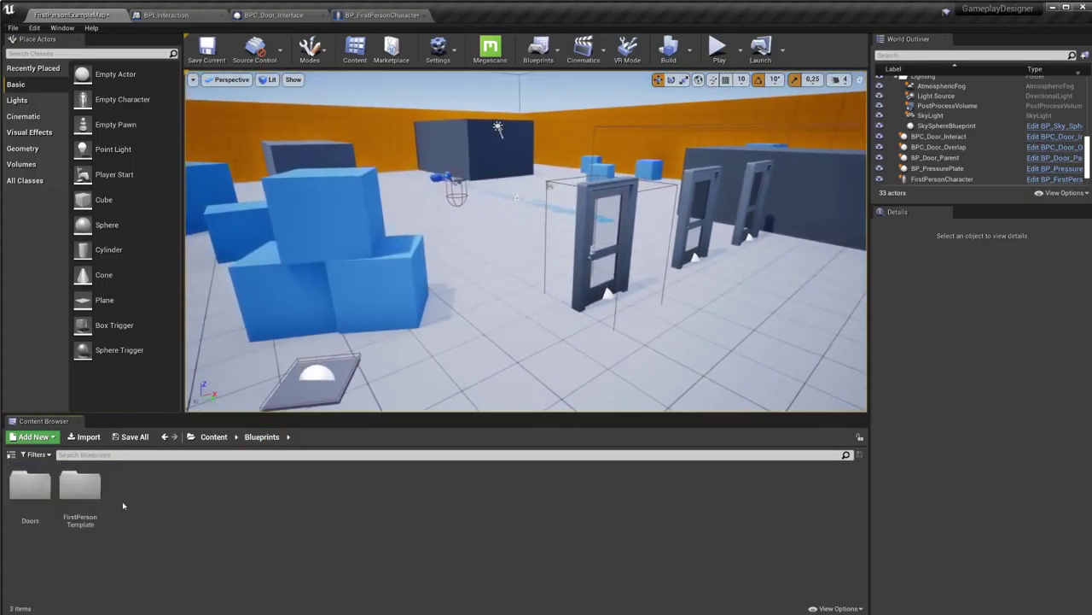
double_click(29, 488)
right_click_drag(531, 317, 478, 358)
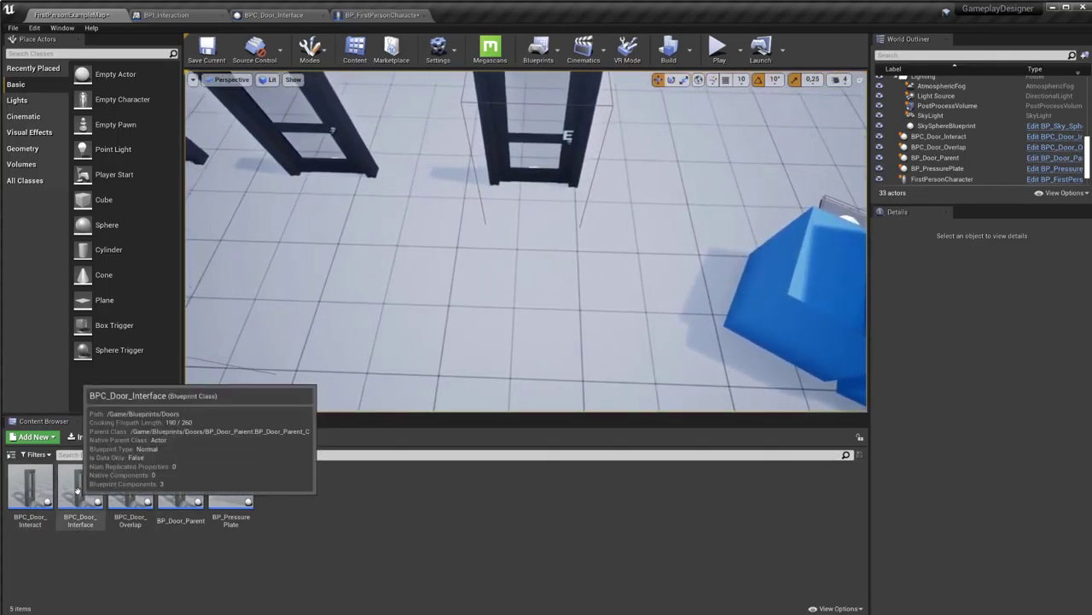
mouse_move(80, 488)
left_mouse_down()
mouse_move(696, 182)
mouse_move(685, 180)
mouse_move(708, 224)
left_mouse_up()
key("e")
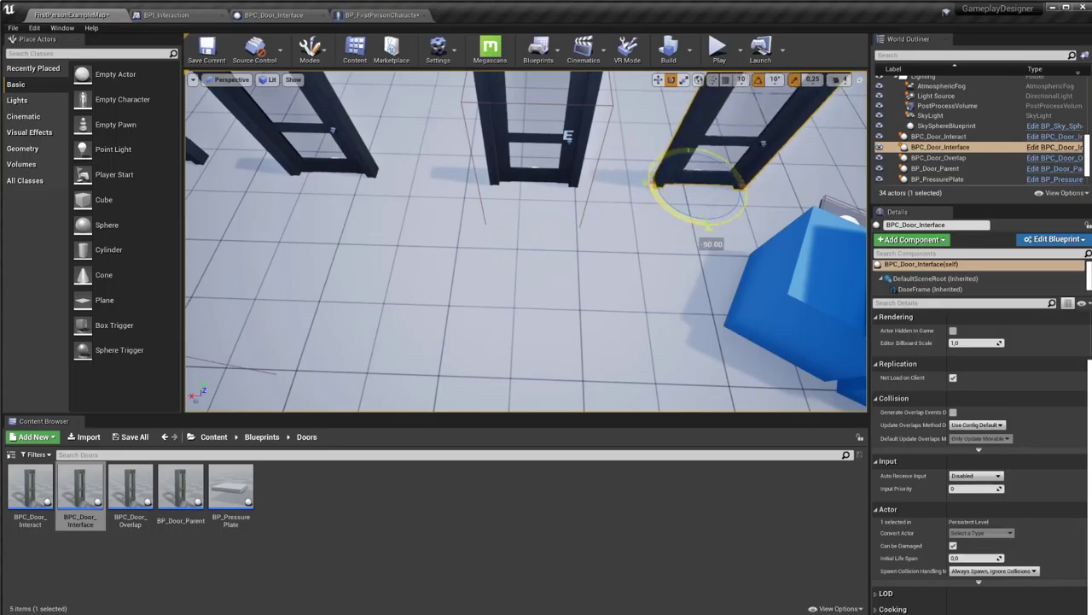
right_click_drag(709, 223, 700, 170)
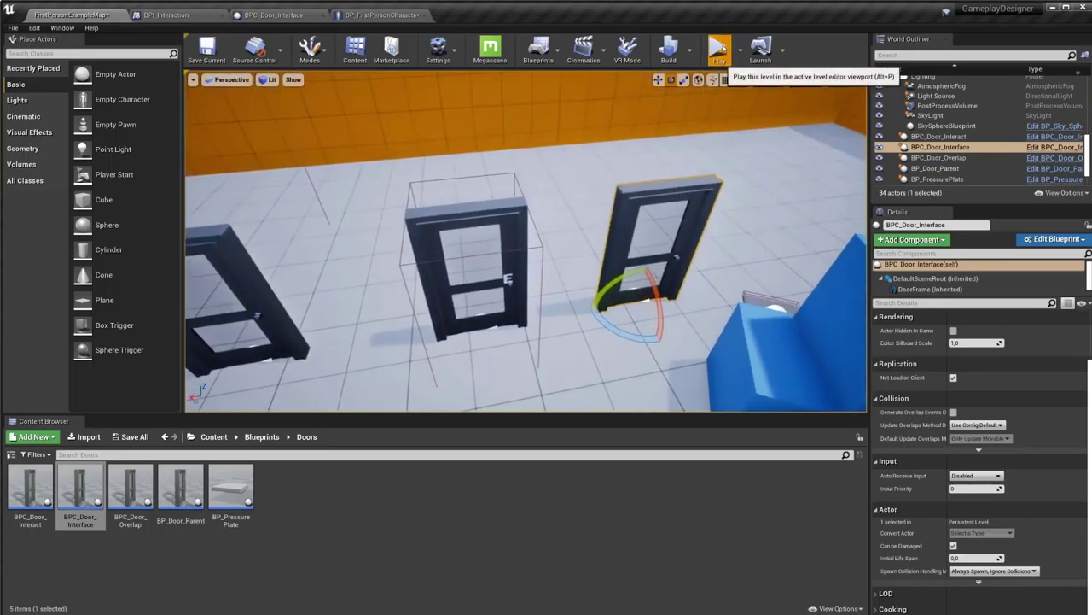
left_click(721, 53)
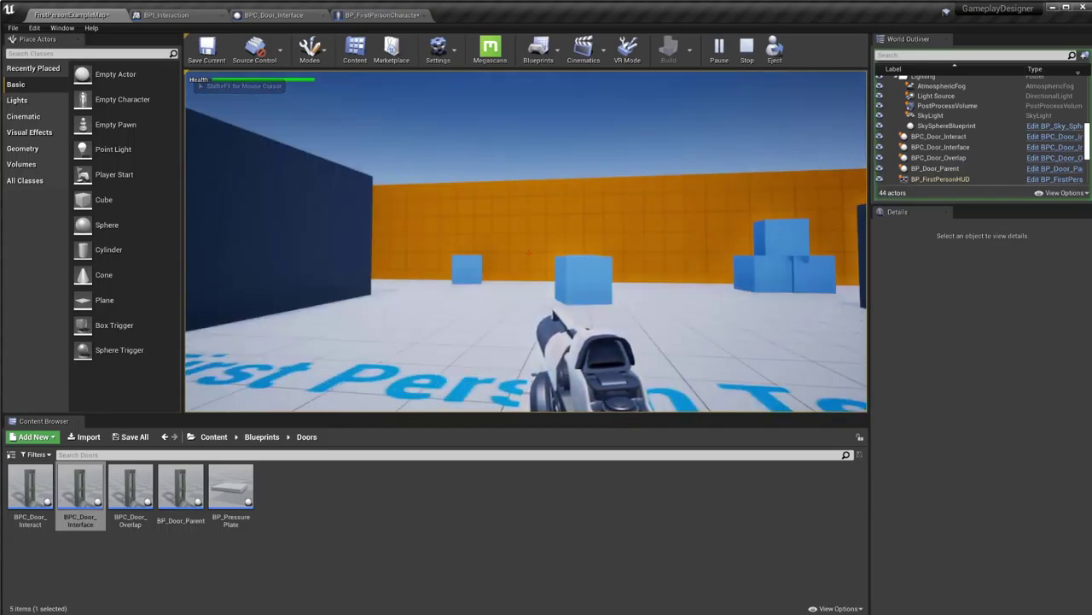
key("w")
key("e")
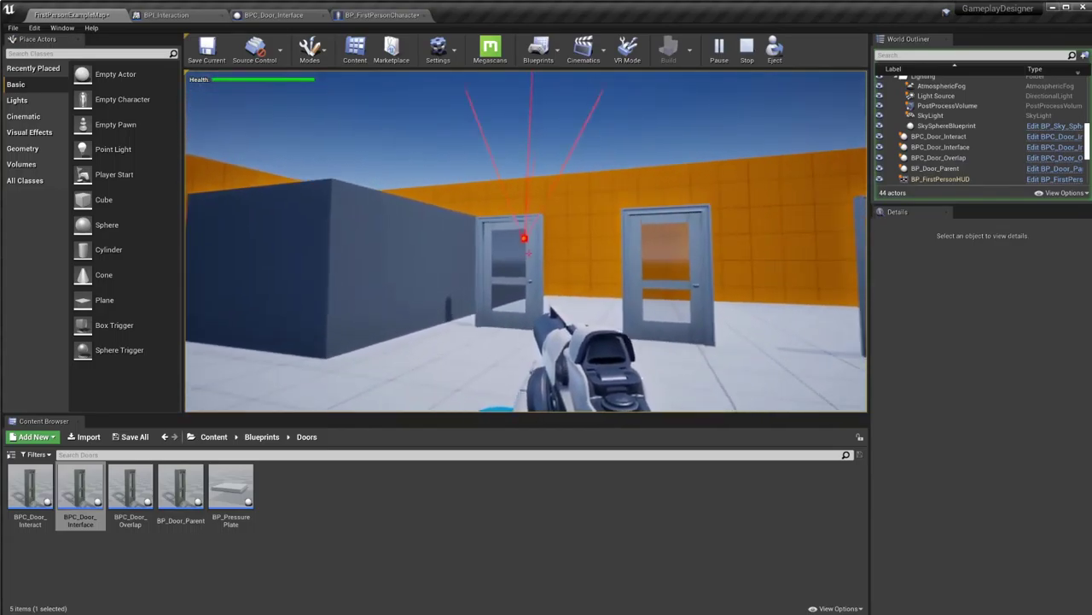
key("w")
key("e")
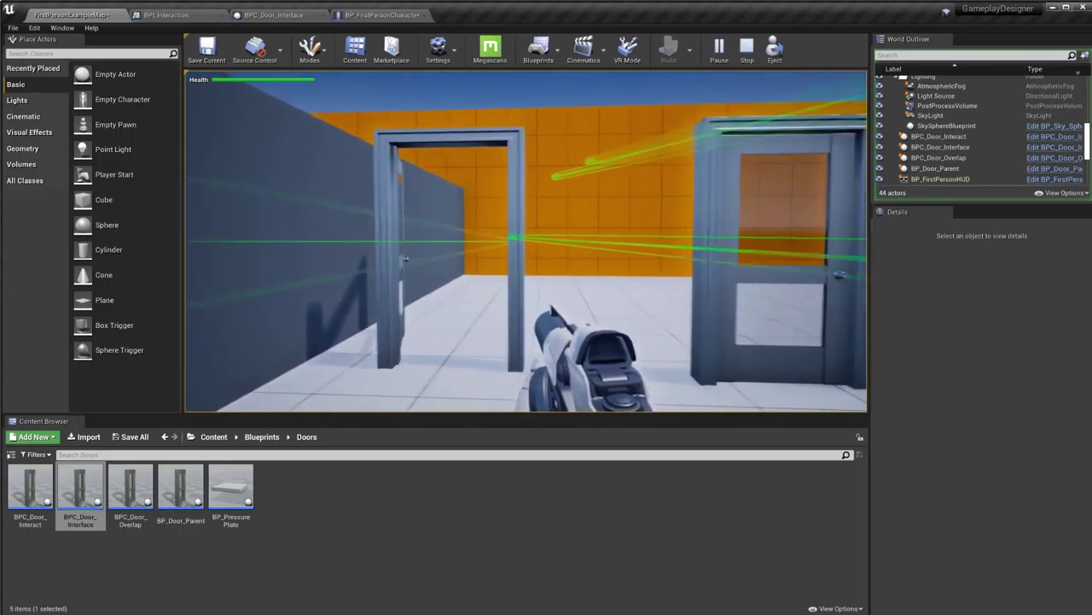
key("w")
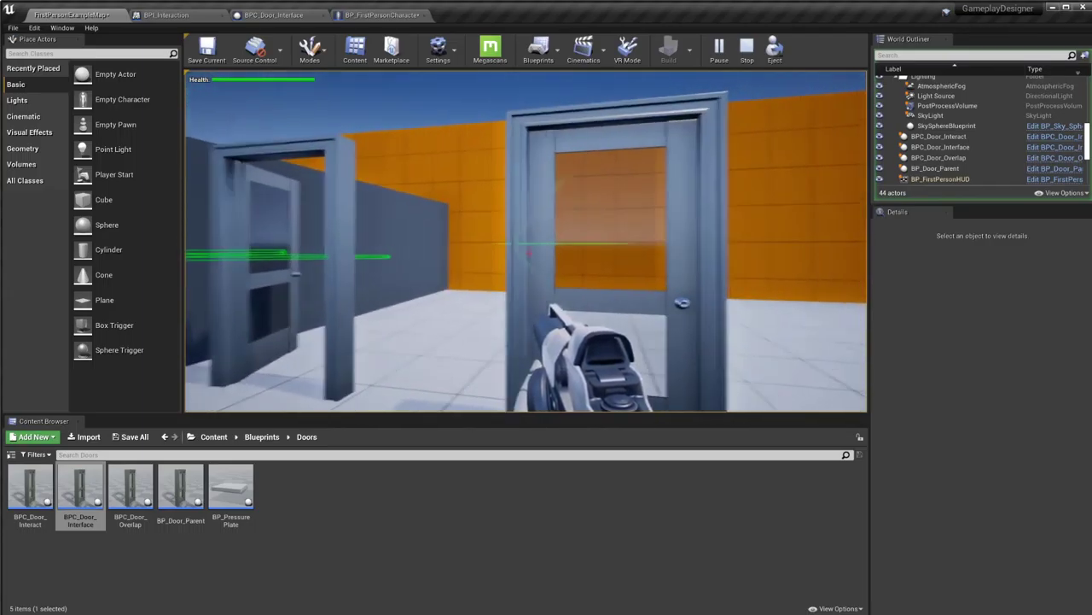
key("w")
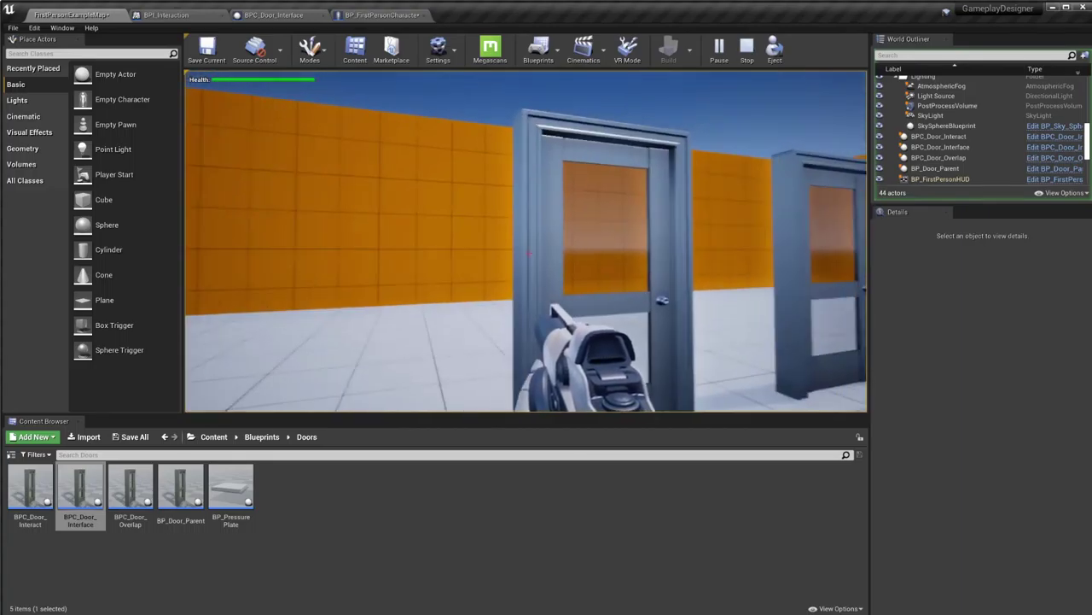
key("e")
key("w")
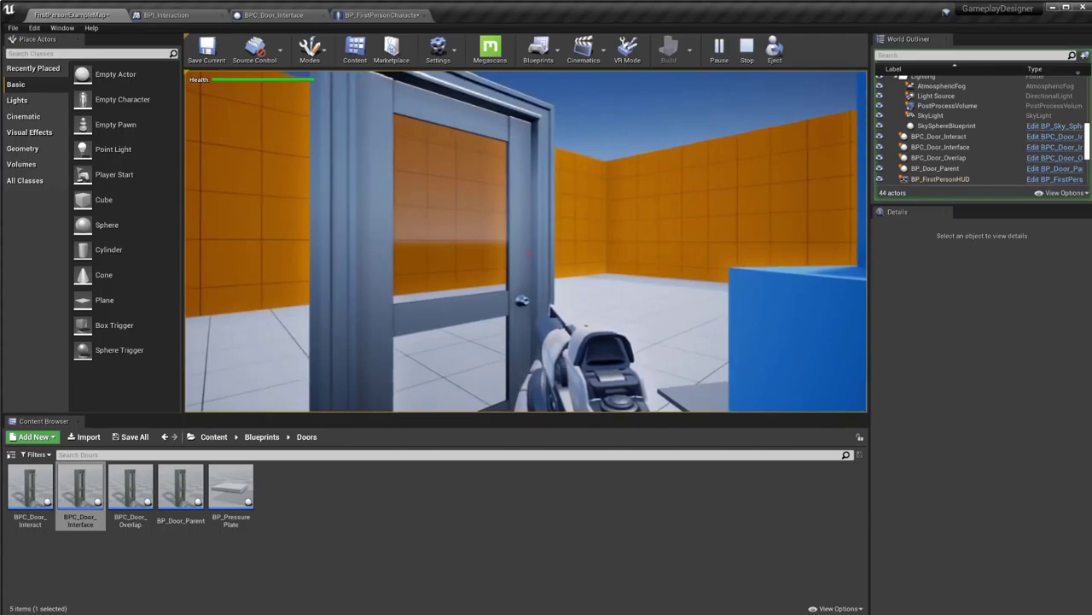
key("e")
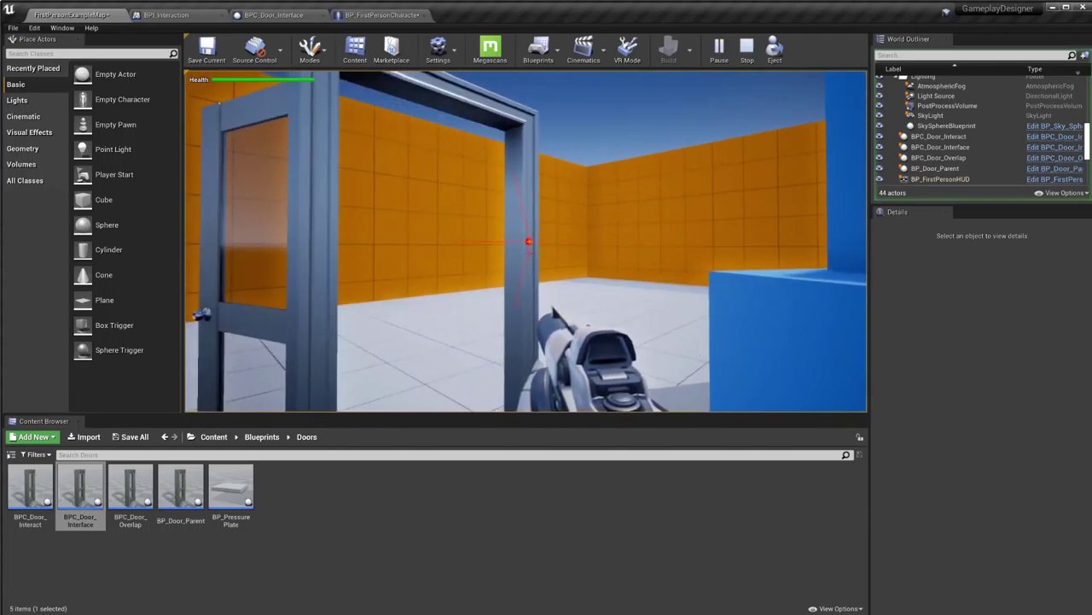
key("w")
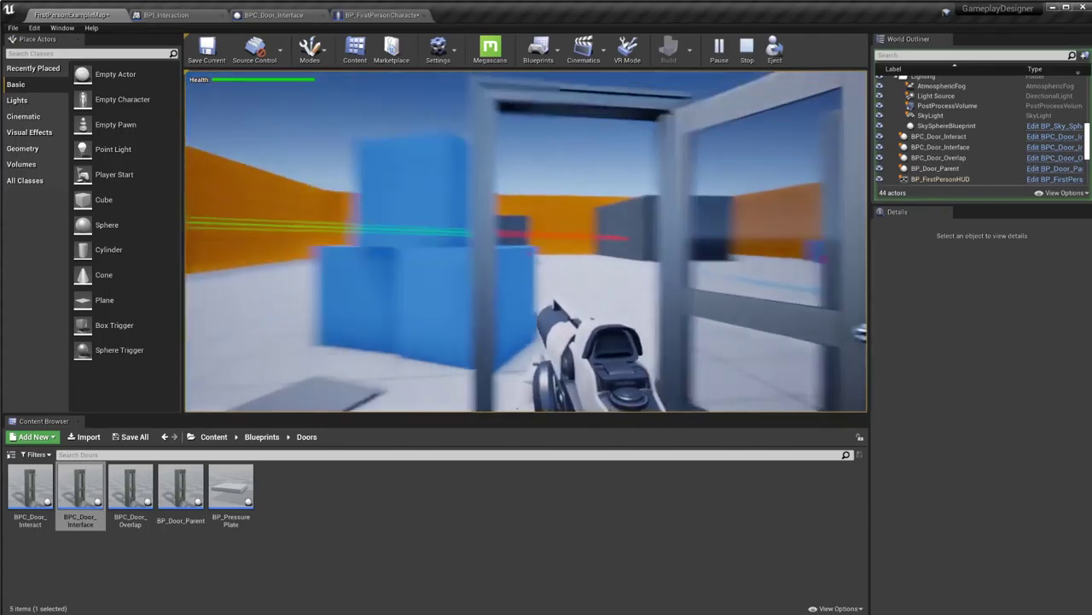
key("e")
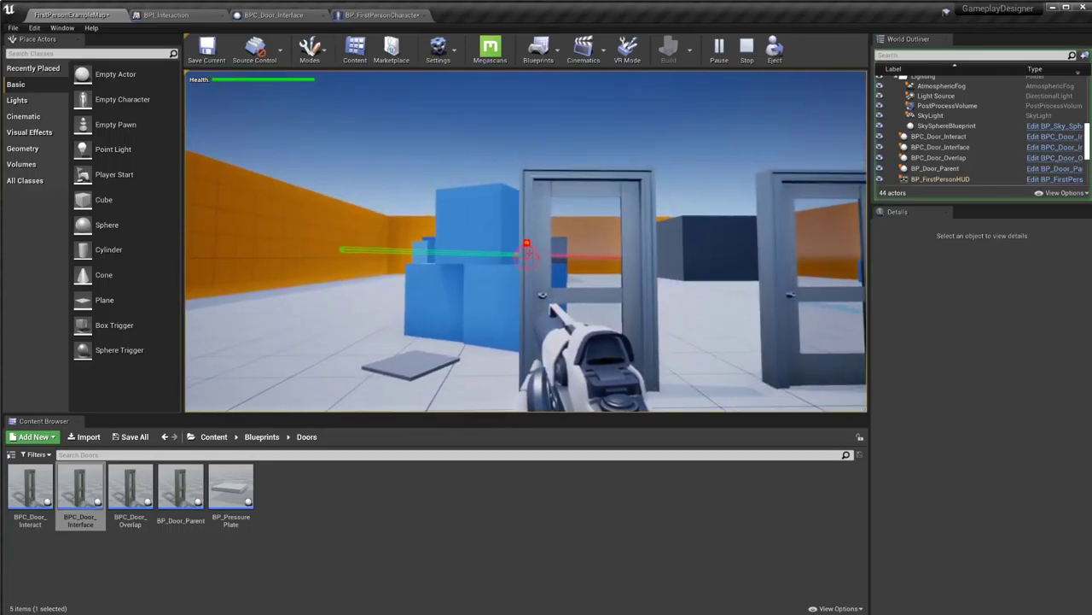
key("e")
key("w")
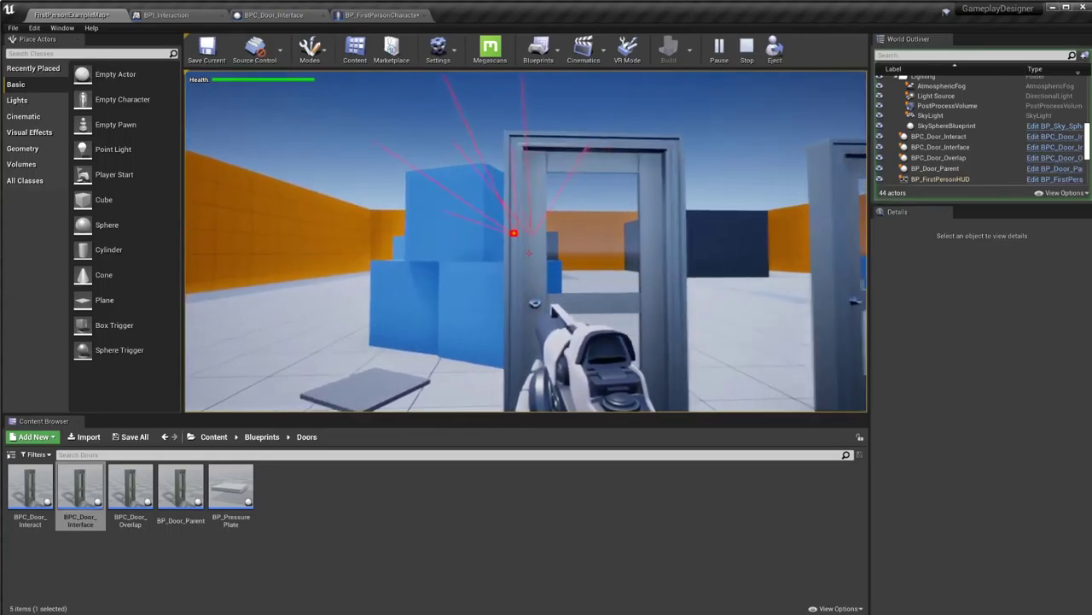
key("s")
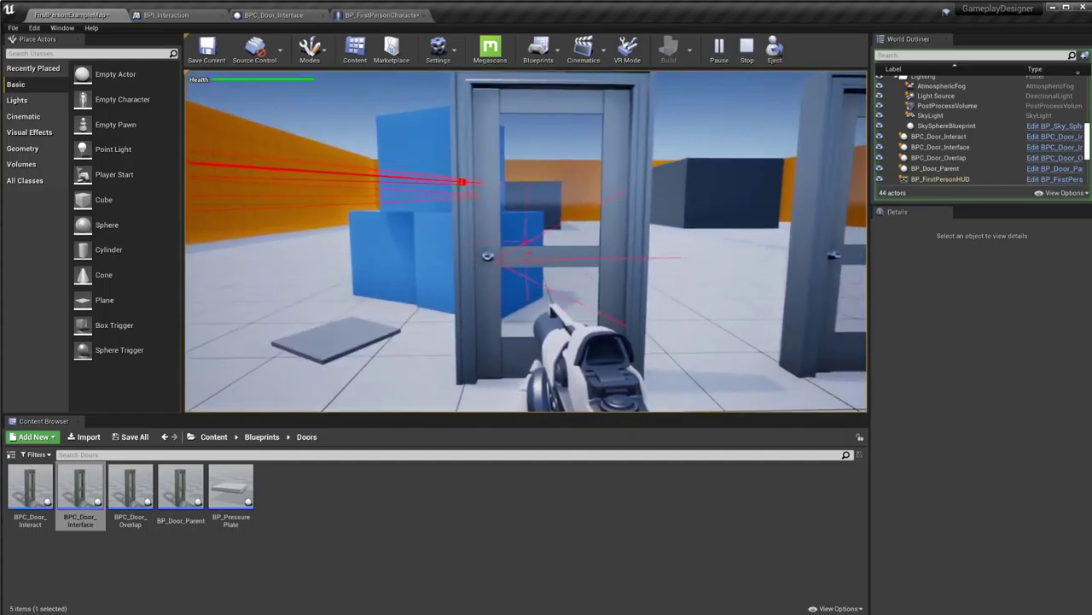
key("w")
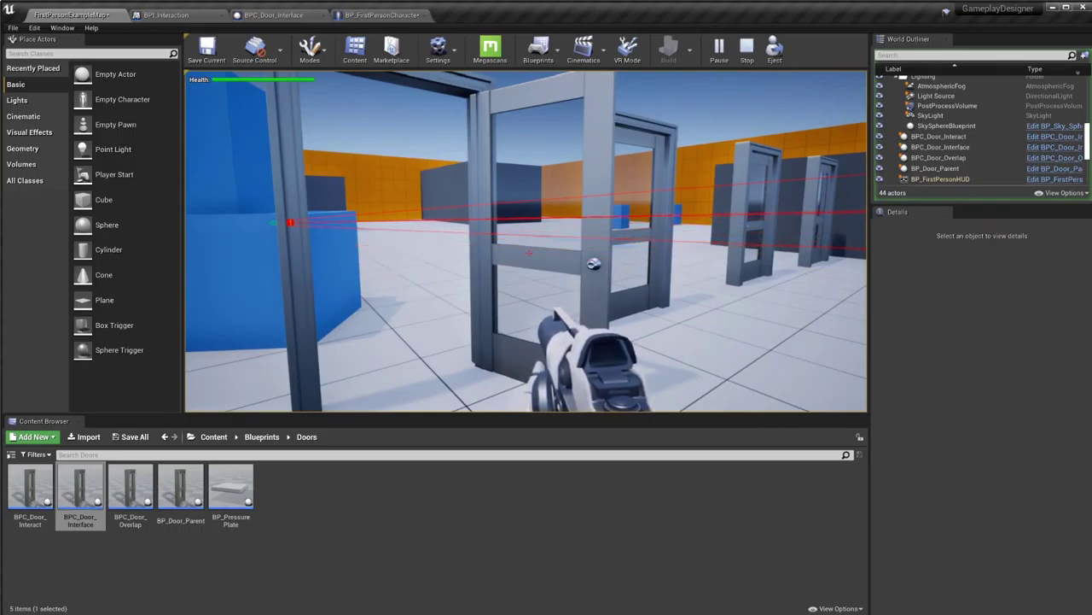
key("e")
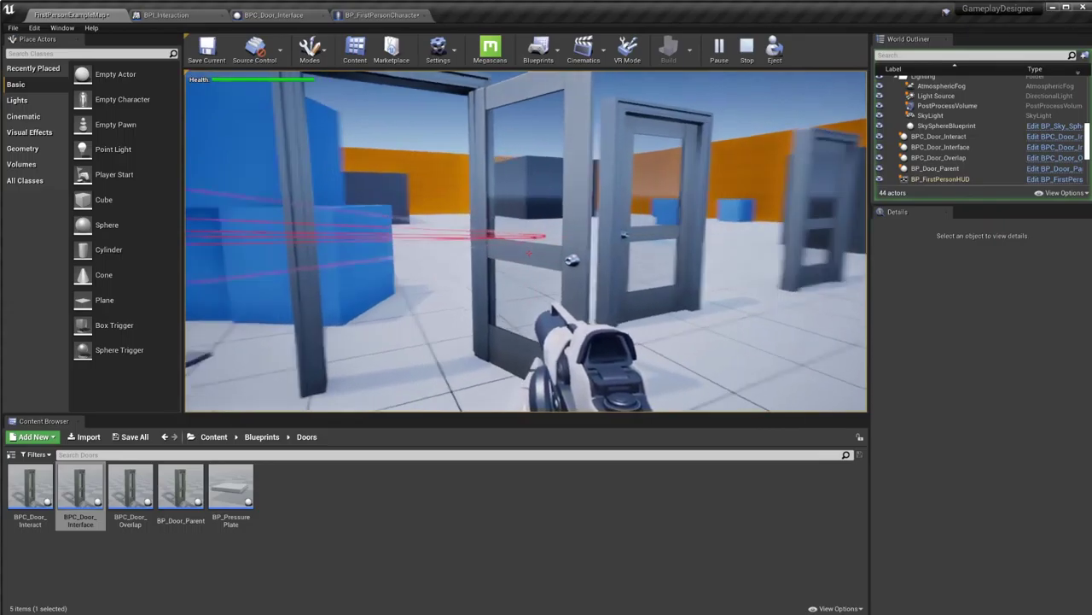
key("w")
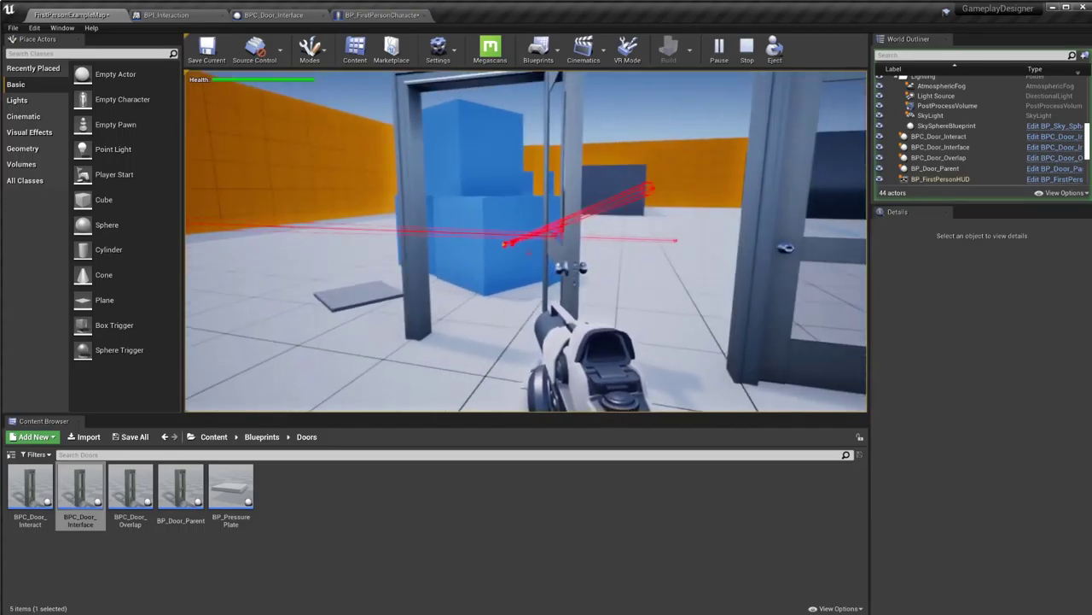
key("Escape")
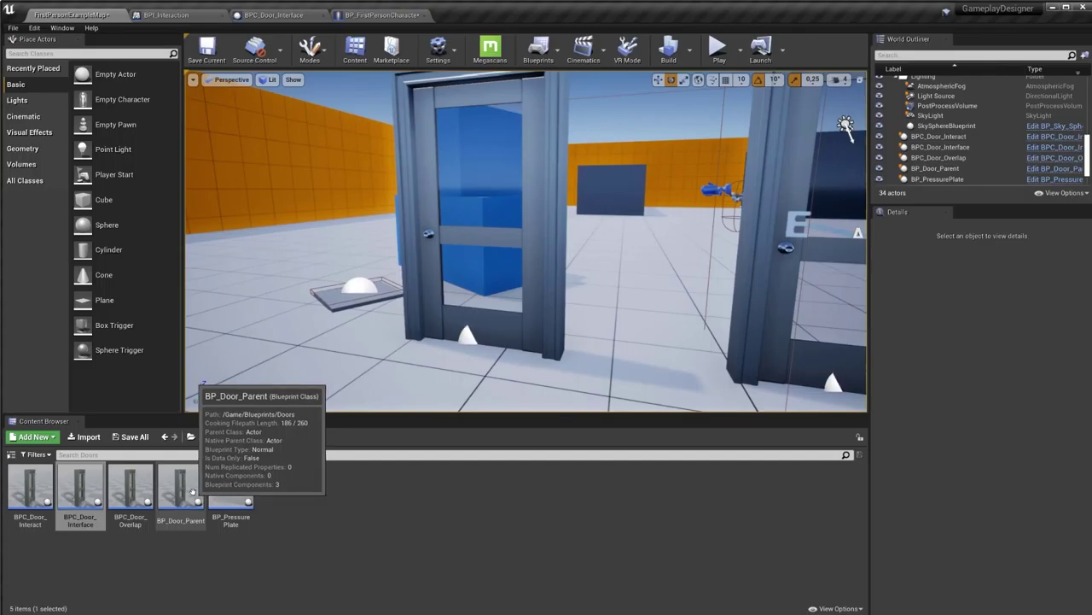
Inspect the Door component's Collision Presets in BP_Door_Parent, then open its SM_Door mesh
double_click(195, 490)
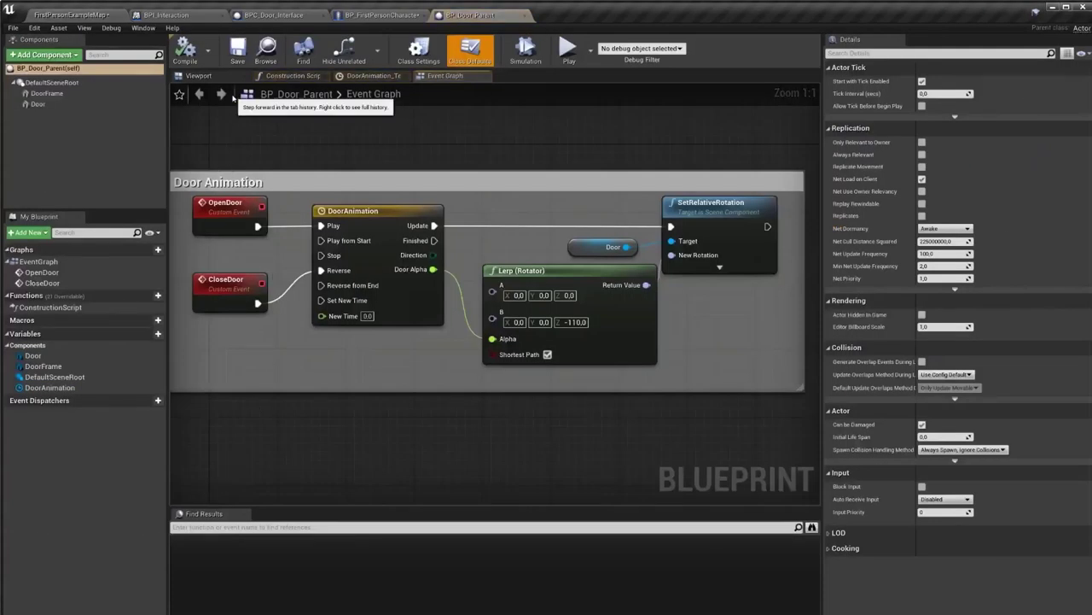
left_click(198, 75)
left_click(495, 140)
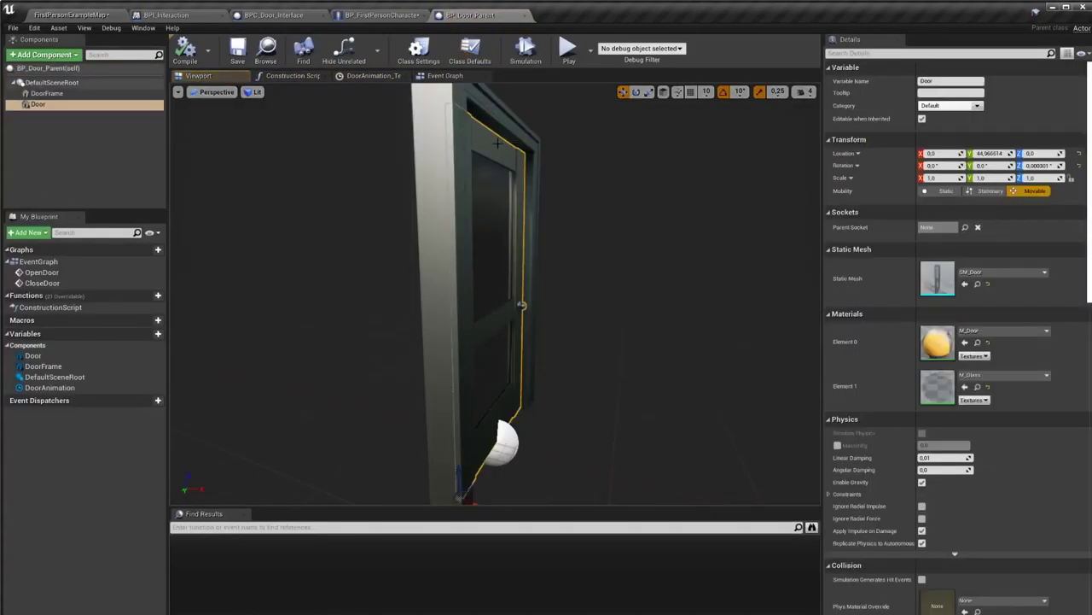
scroll(946, 284, "down", 2)
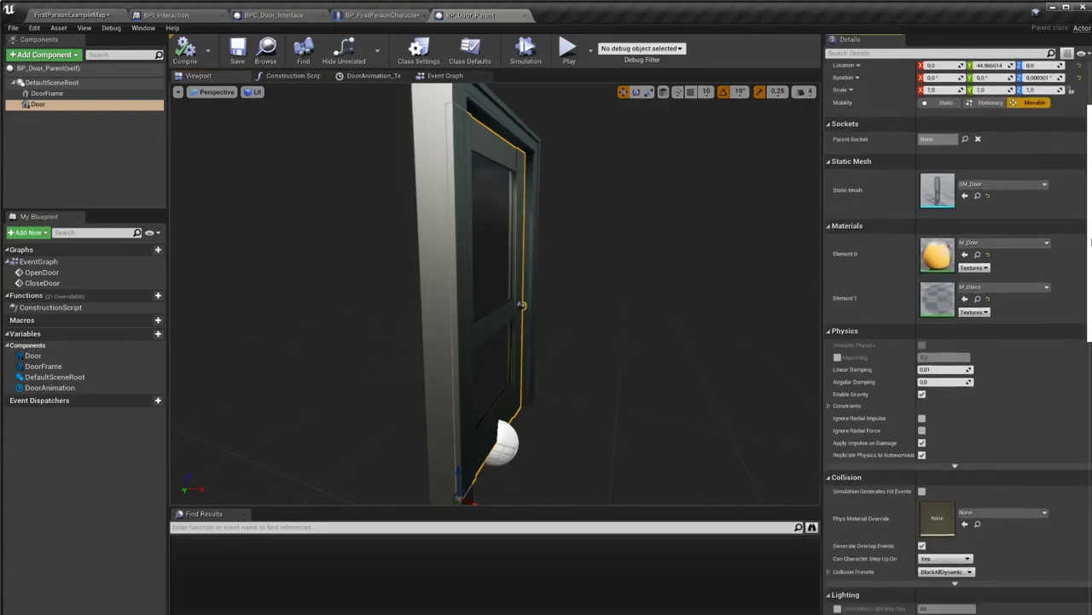
scroll(946, 284, "down", 4)
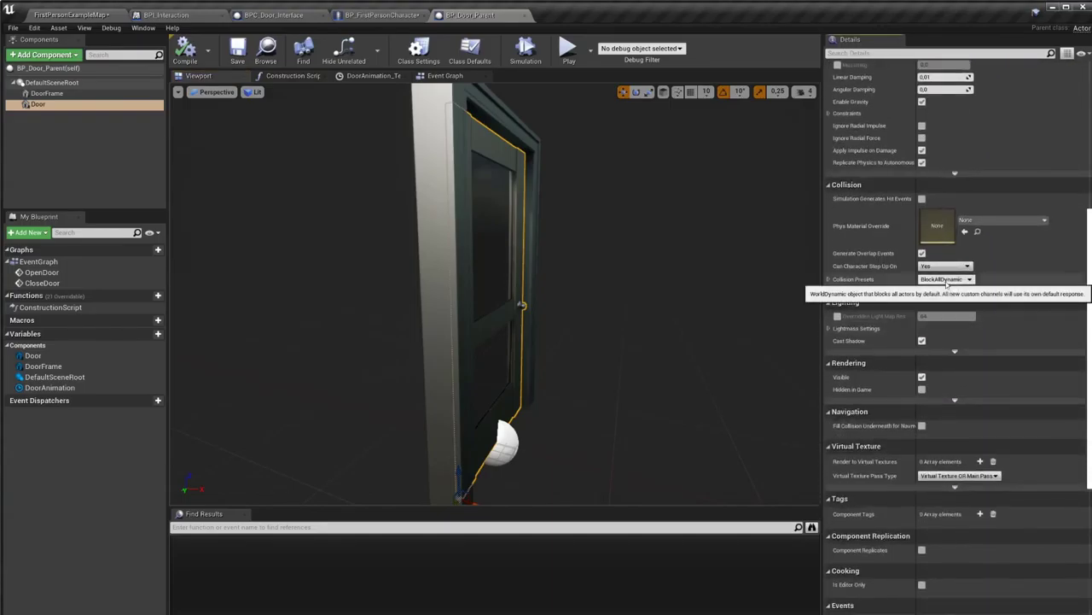
left_click(829, 280)
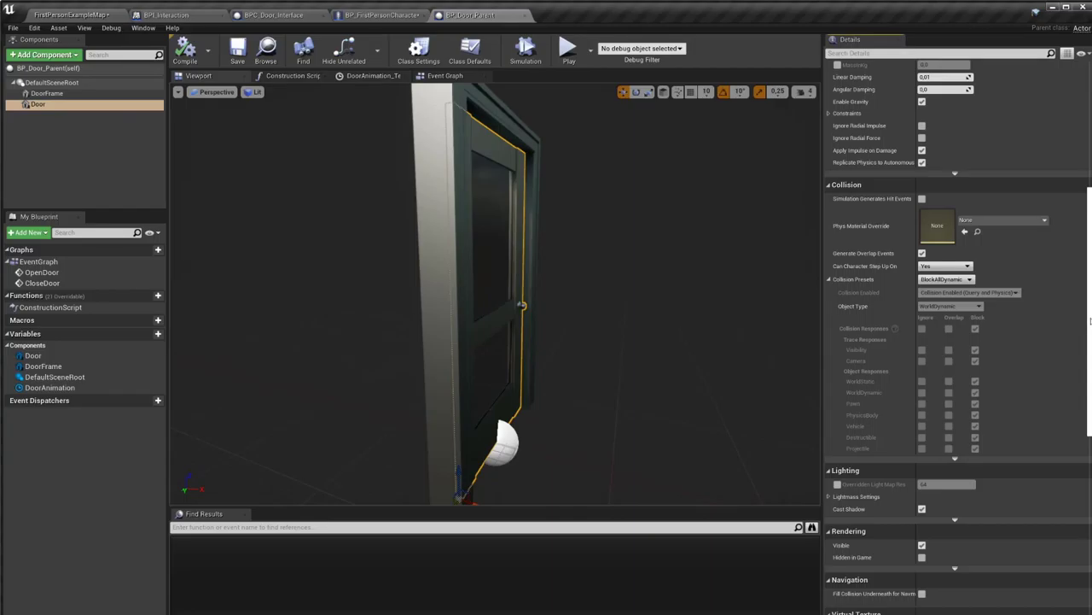
left_click_drag(1090, 320, 1045, 228)
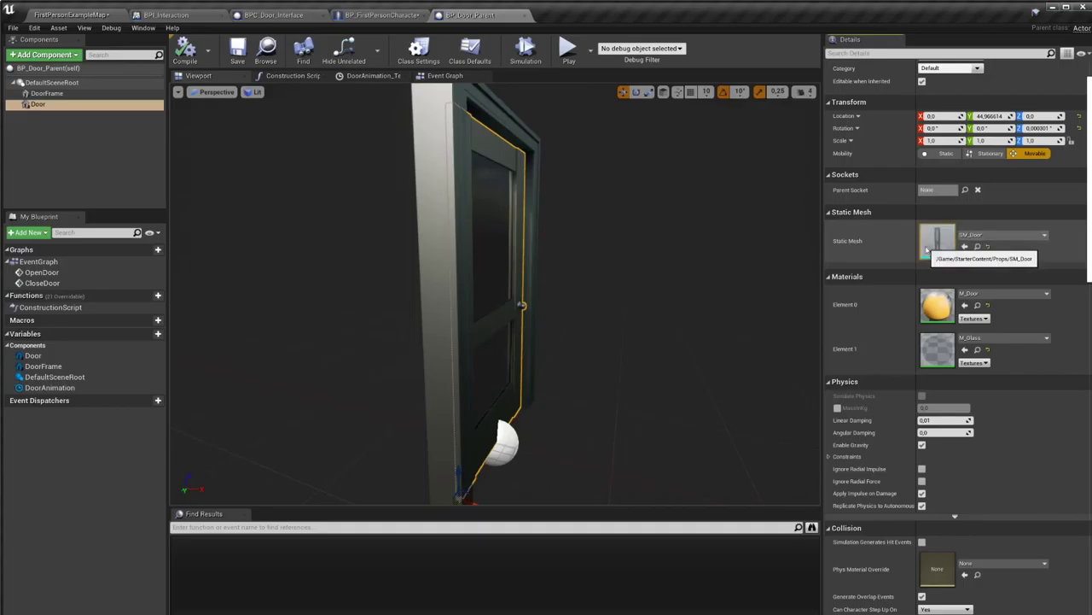
double_click(927, 249)
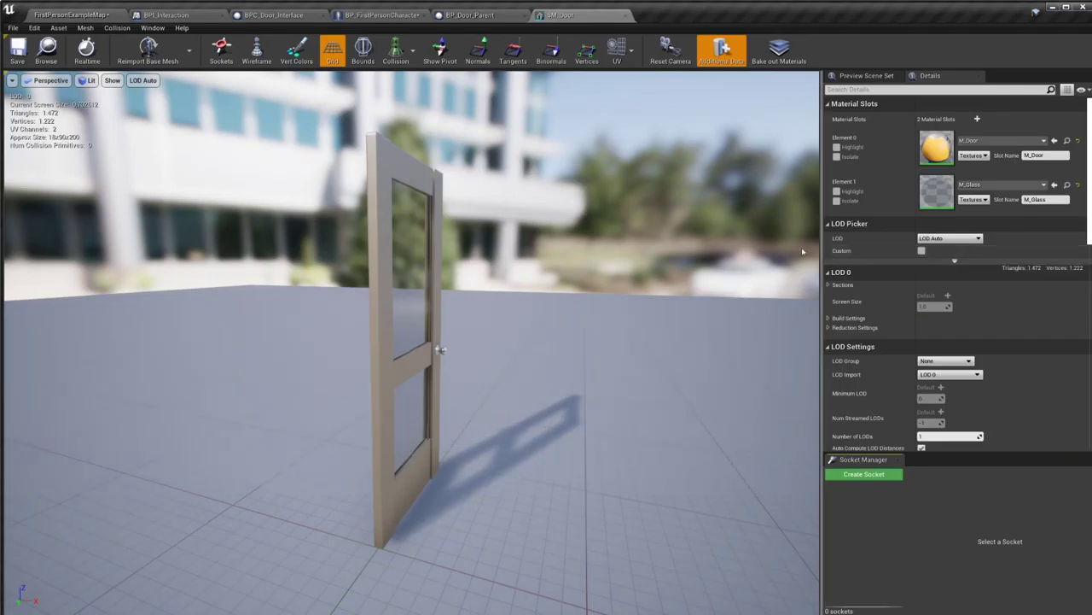
Check SM_Door's collision display options and orbit around the mesh
left_click(413, 51)
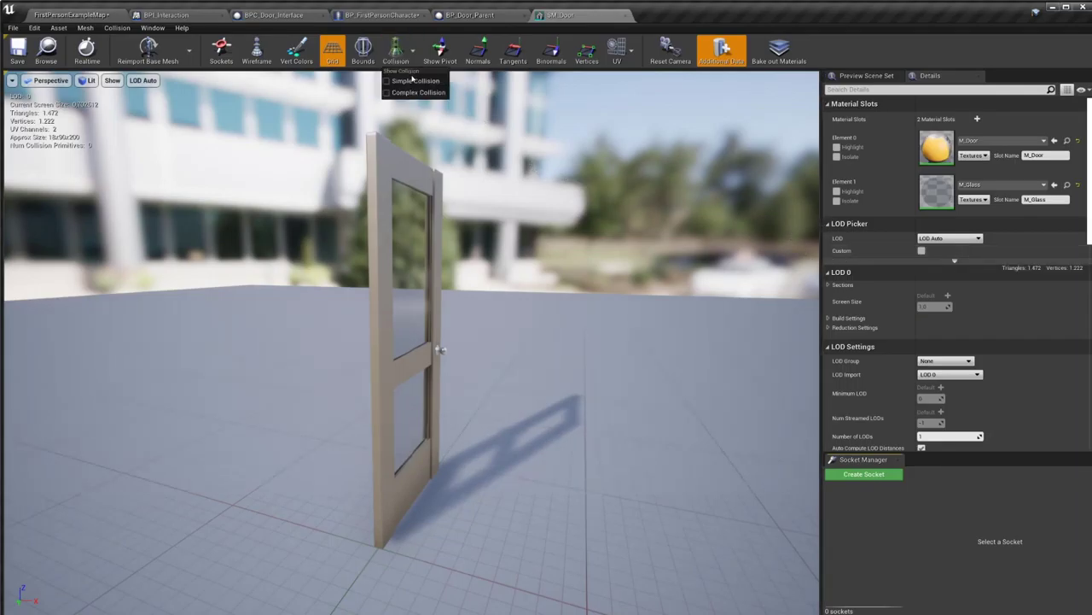
left_click(414, 80)
left_click_drag(410, 139, 358, 139)
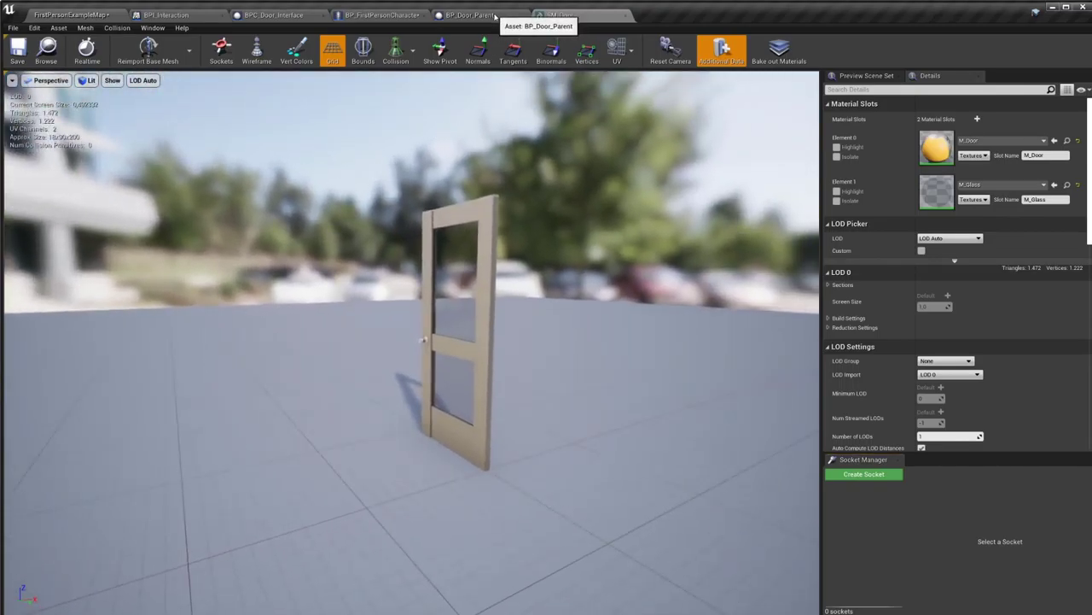
Open SM_DoorFrame from BP_Door_Parent to inspect its collision, then return to SM_Door
left_click(468, 16)
double_click(930, 243)
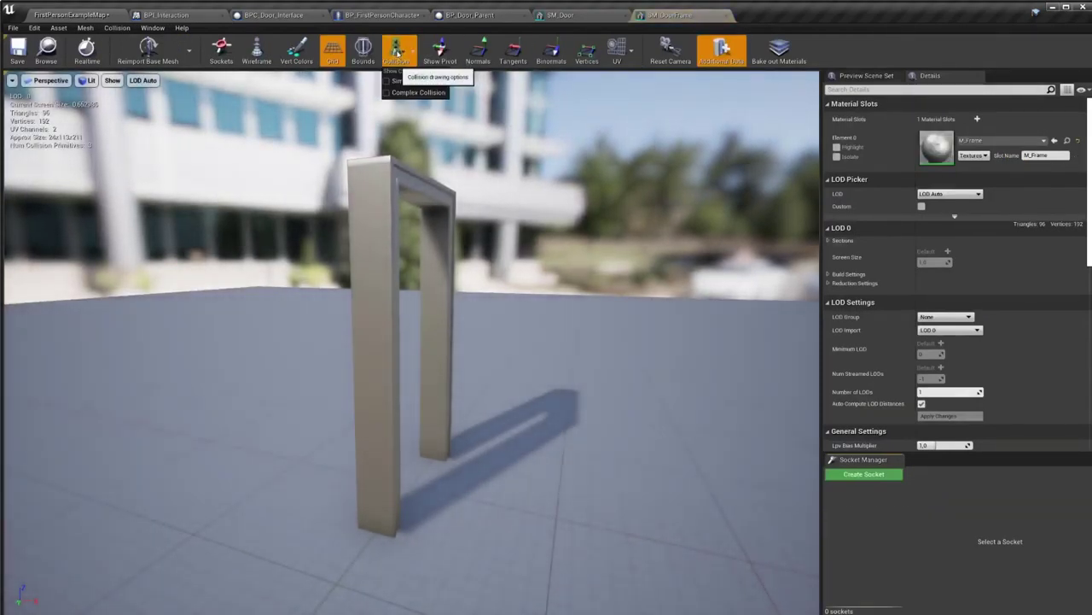
mouse_move(410, 256)
right_mouse_down()
mouse_move(401, 273)
mouse_move(492, 462)
right_mouse_up()
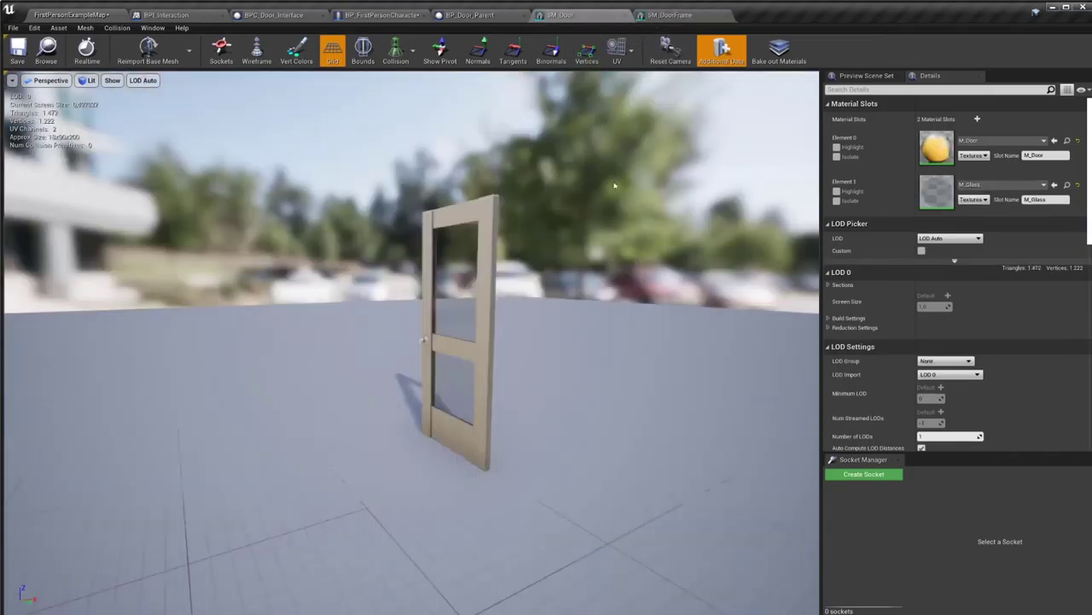
left_click(563, 14)
Add Box Simplified Collision to SM_Door and save the mesh
left_click(117, 27)
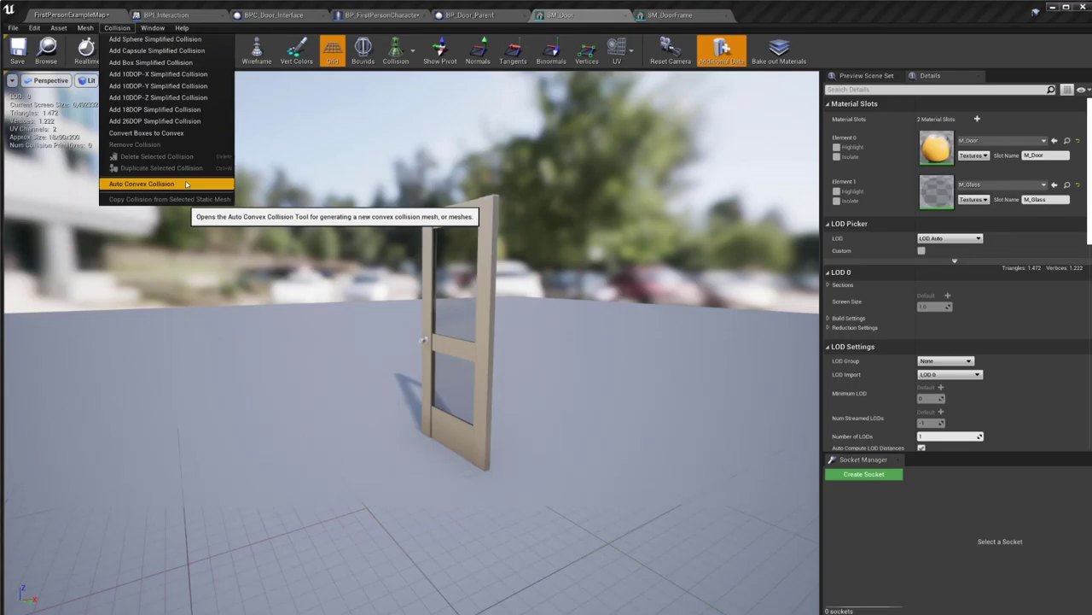
left_click(200, 73)
left_click_drag(419, 441, 342, 441)
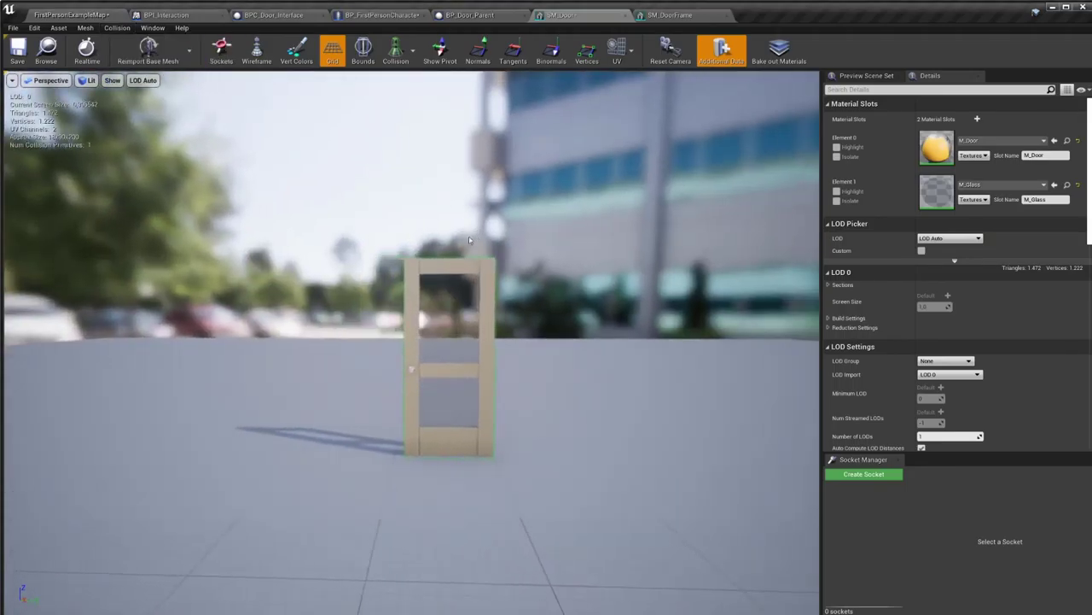
left_click(16, 50)
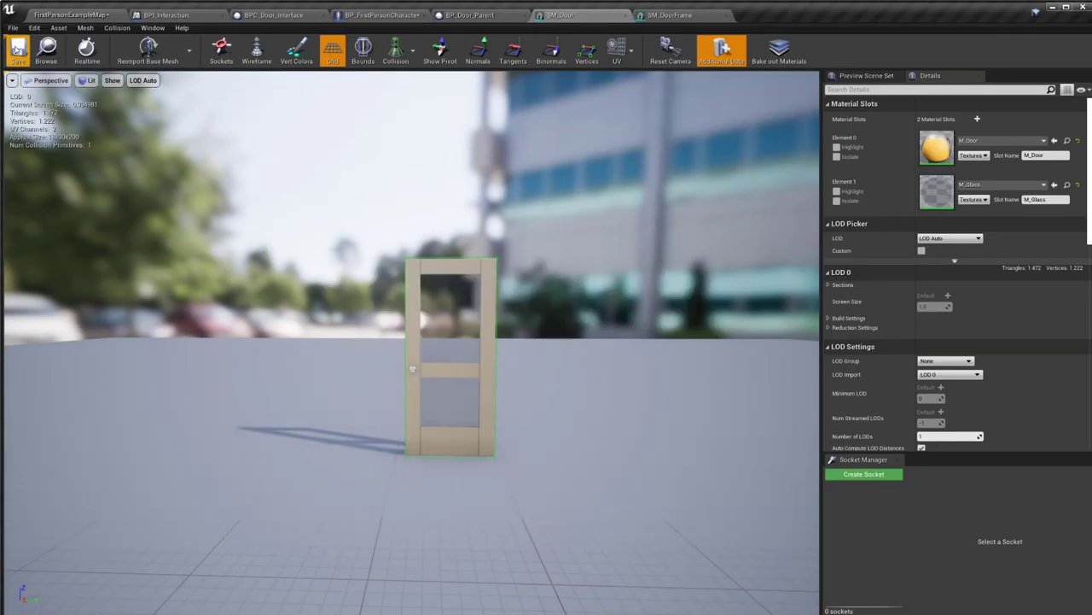
left_click(73, 14)
left_click(727, 49)
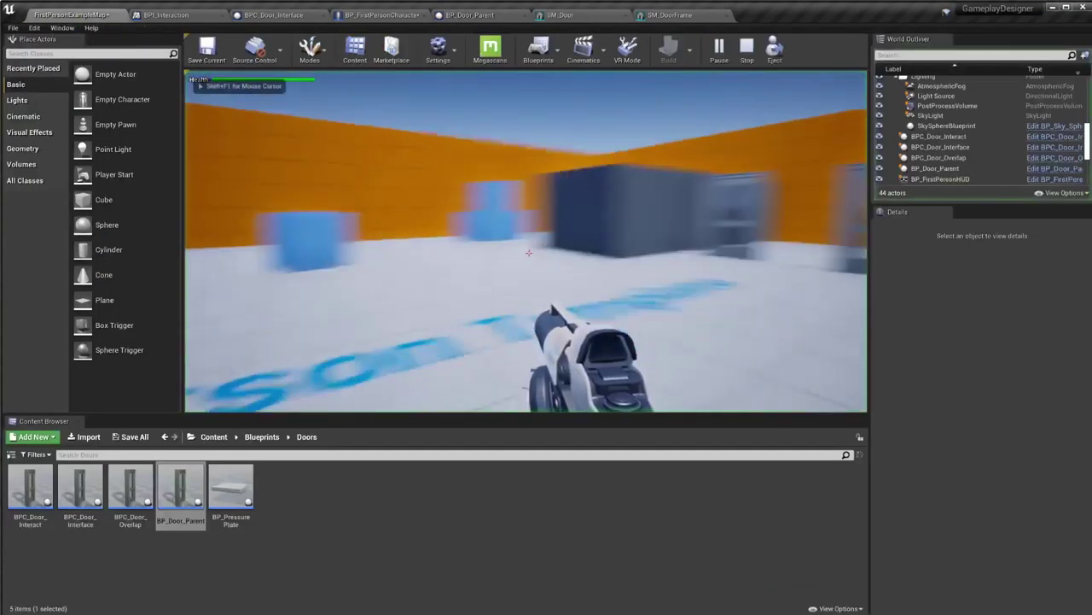
key("w")
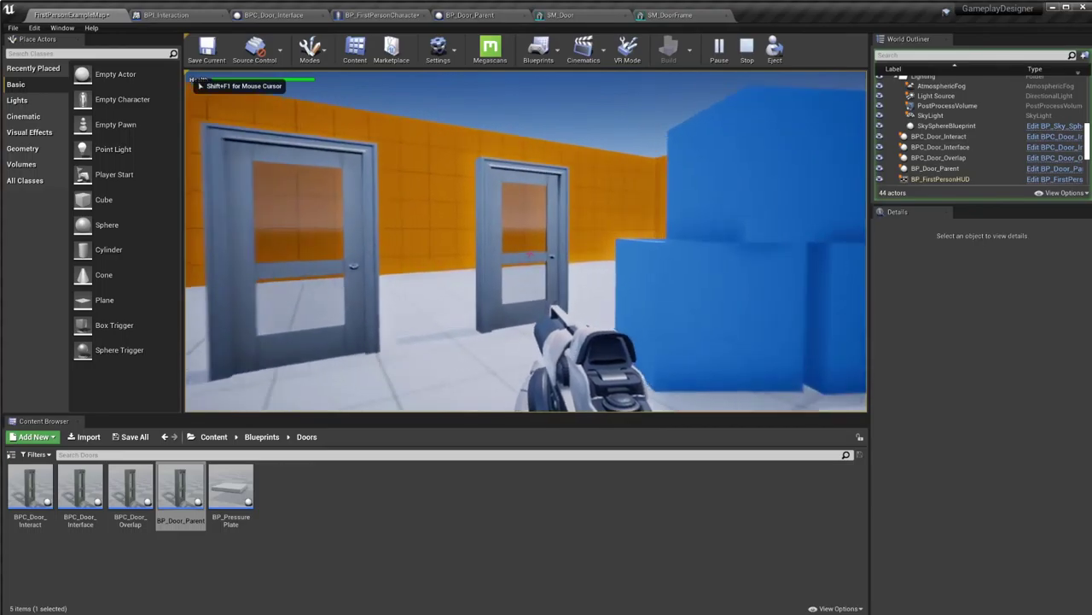
key("e")
key("w")
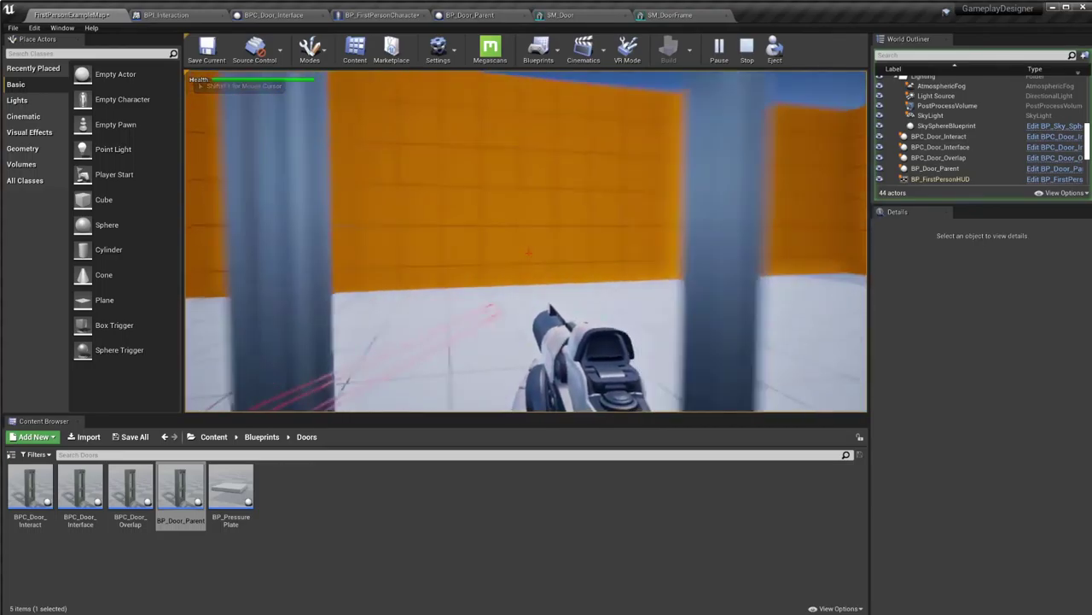
key("w")
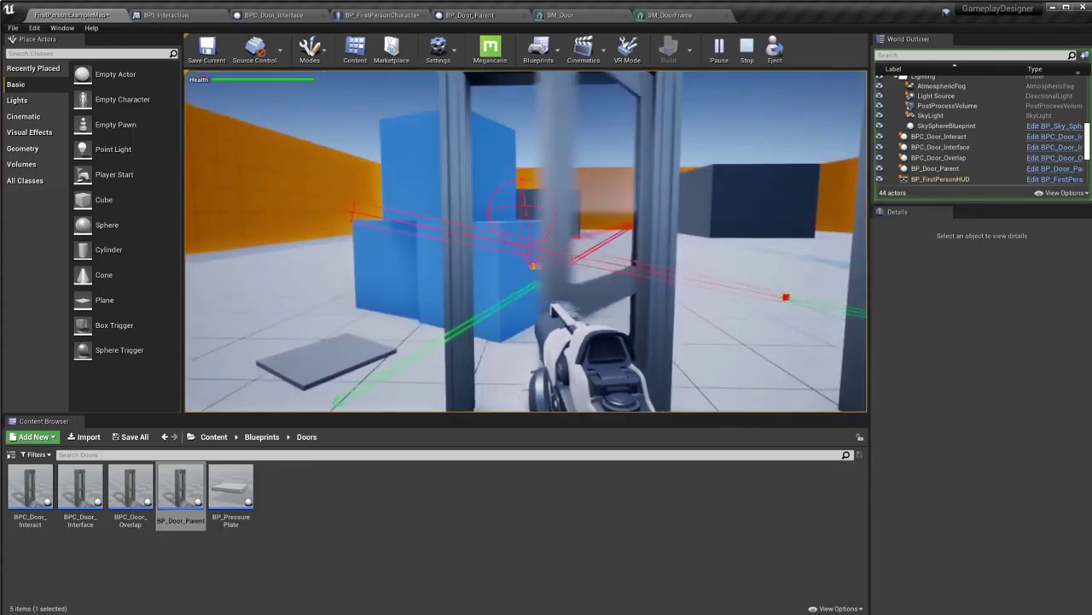
key("s")
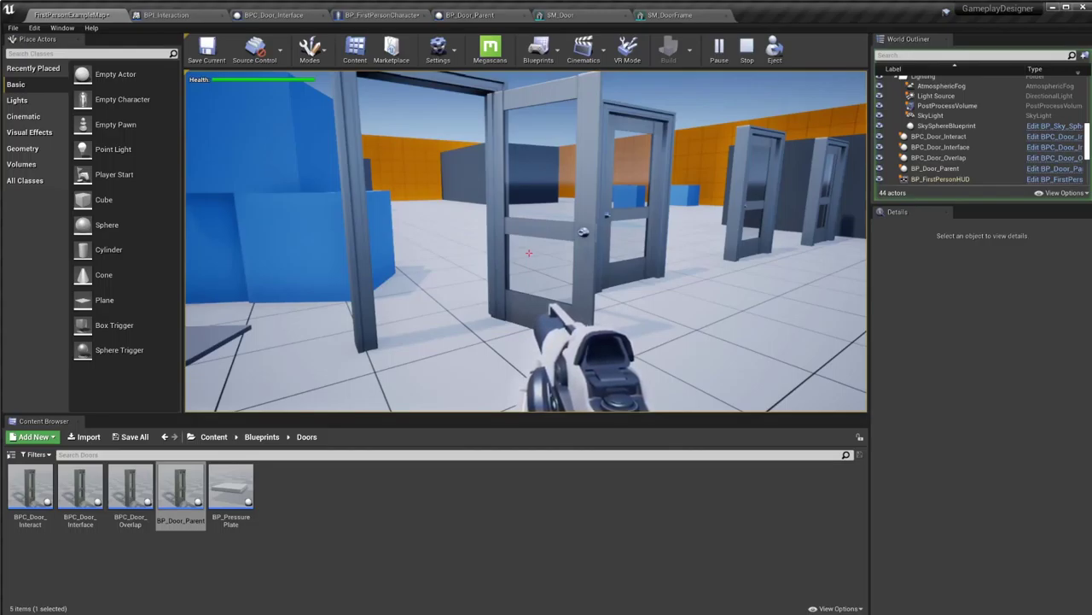
key("Escape")
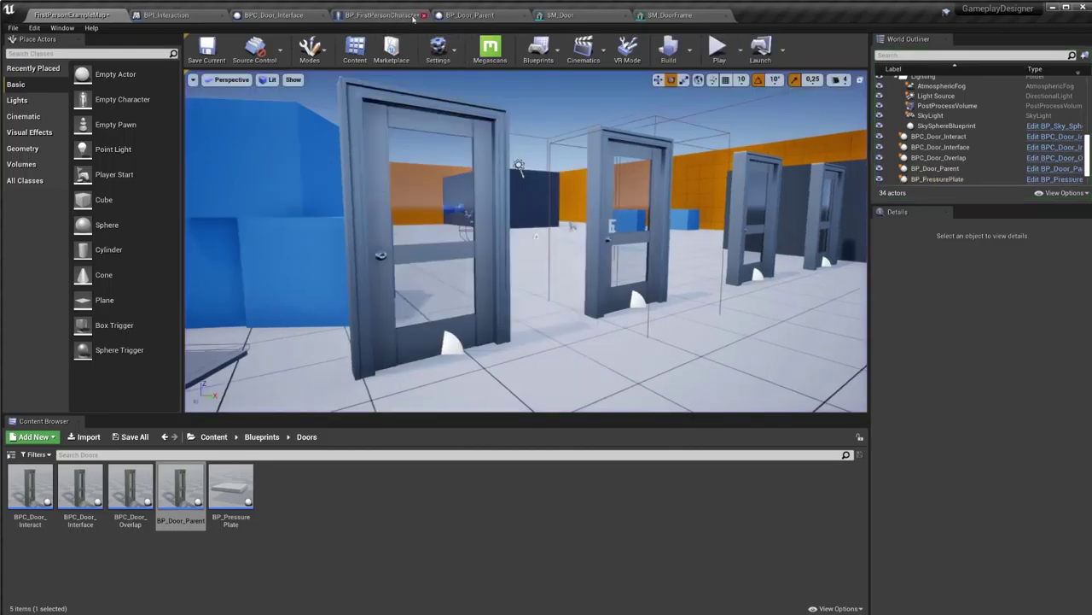
Set the sphere trace's Draw Debug Type to None in BP_FirstPersonCharacter
left_click(397, 15)
left_click(290, 311)
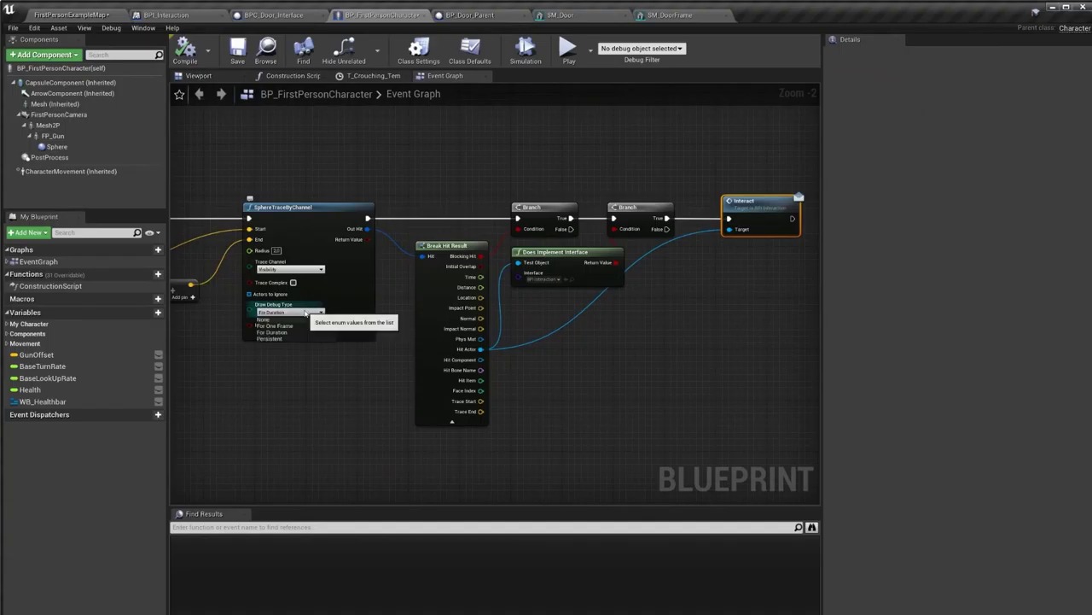
scroll(297, 320, "down", 2)
Wrap the interaction trace nodes in a comment box and clear its default title
right_click_drag(296, 321, 492, 315)
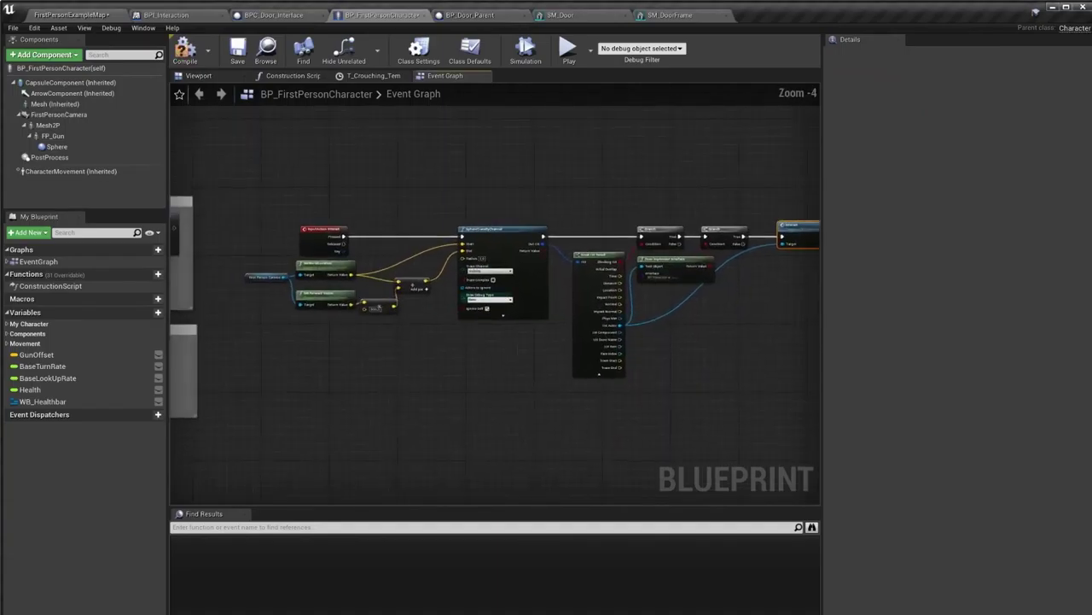
mouse_move(247, 185)
left_mouse_down()
mouse_move(573, 350)
mouse_move(793, 411)
left_mouse_up()
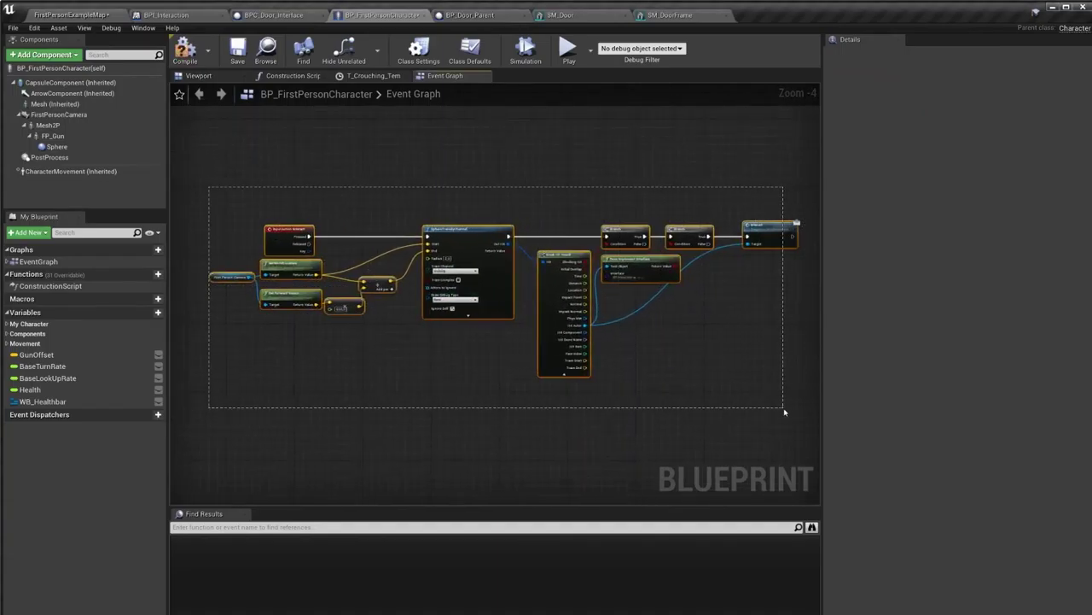
key("c")
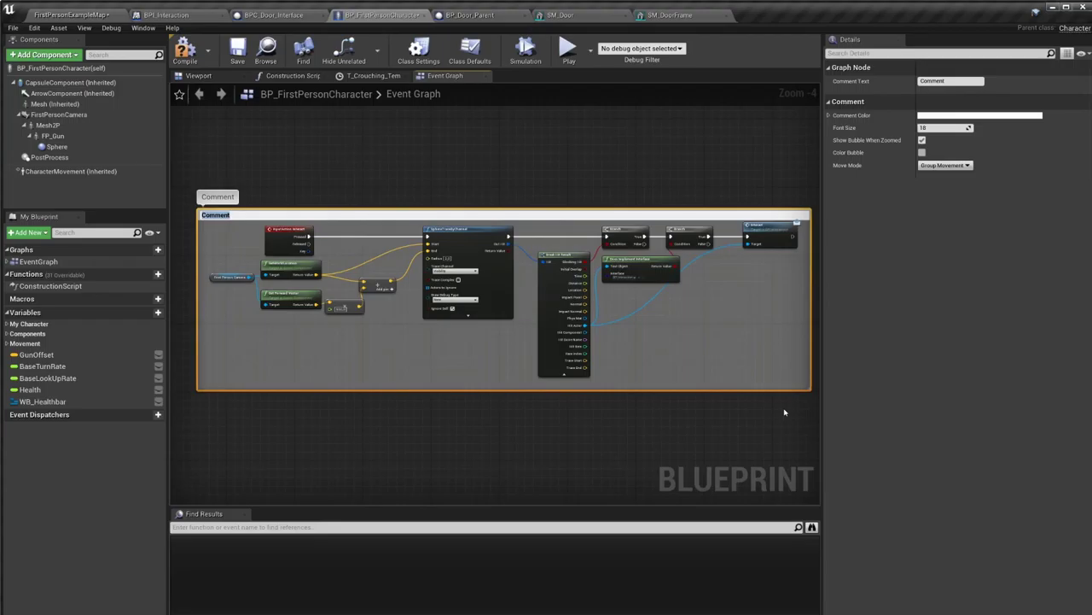
key("BackSpace")
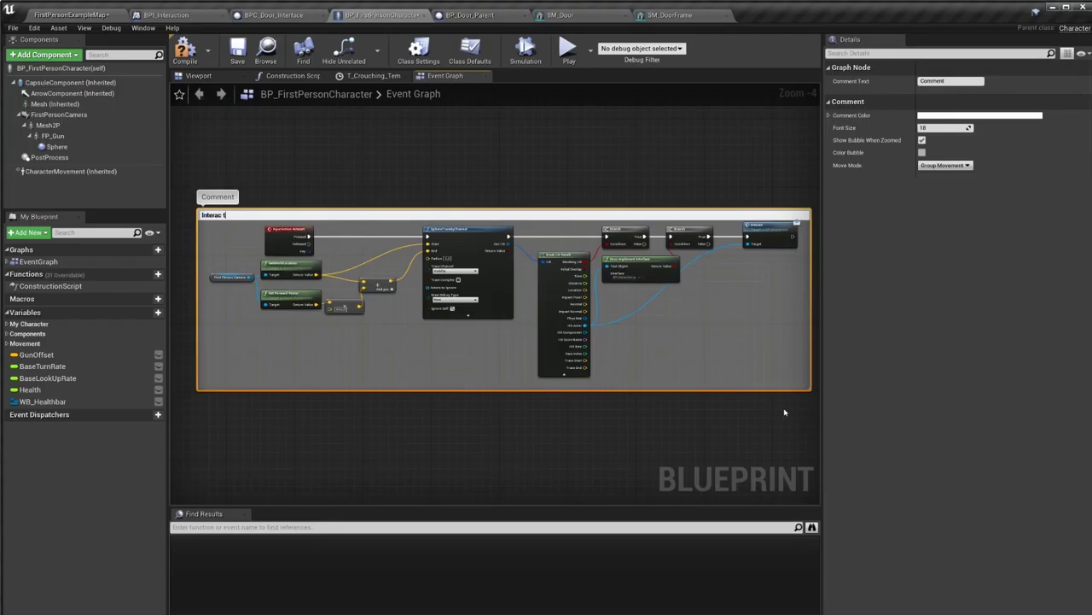